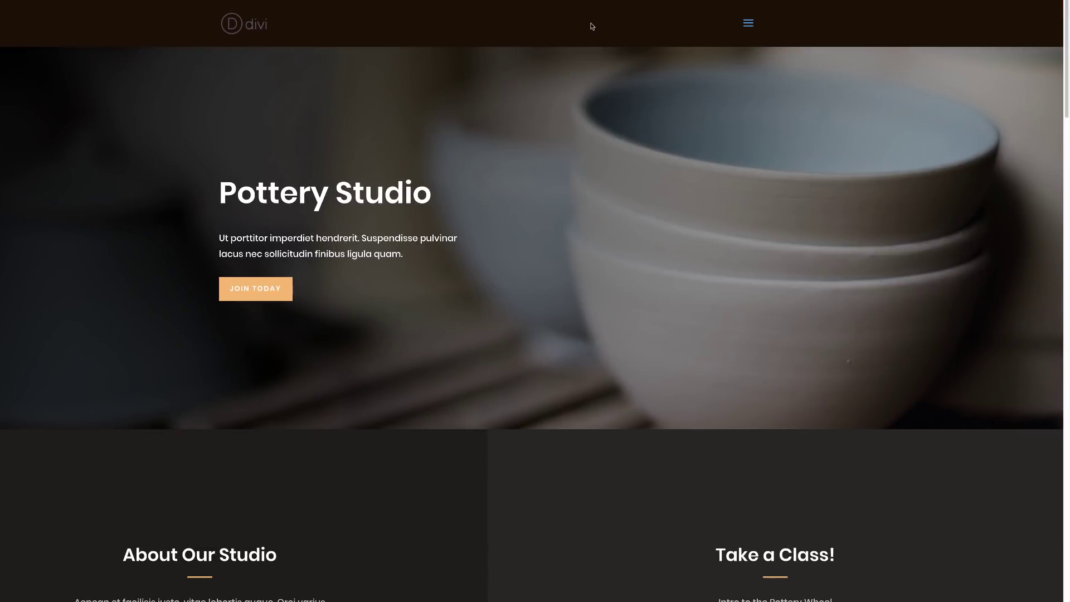
# Preview the navigation menu on the finished Pottery Studio page
pyautogui.click(749, 24)
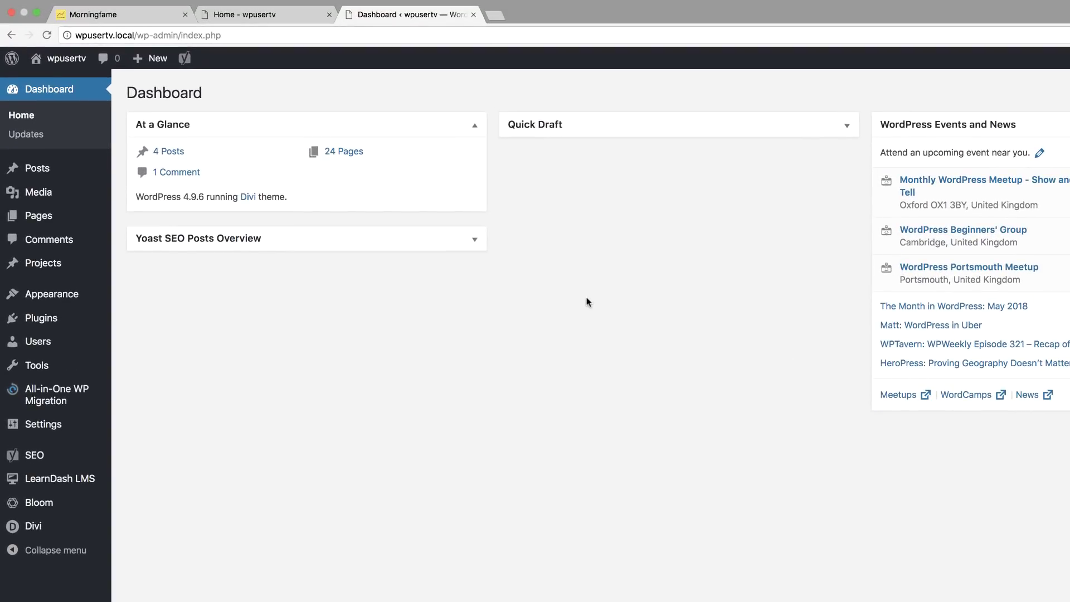
# Create a new page titled "Header" and open it in the Divi Visual Builder
pyautogui.moveTo(39, 216)
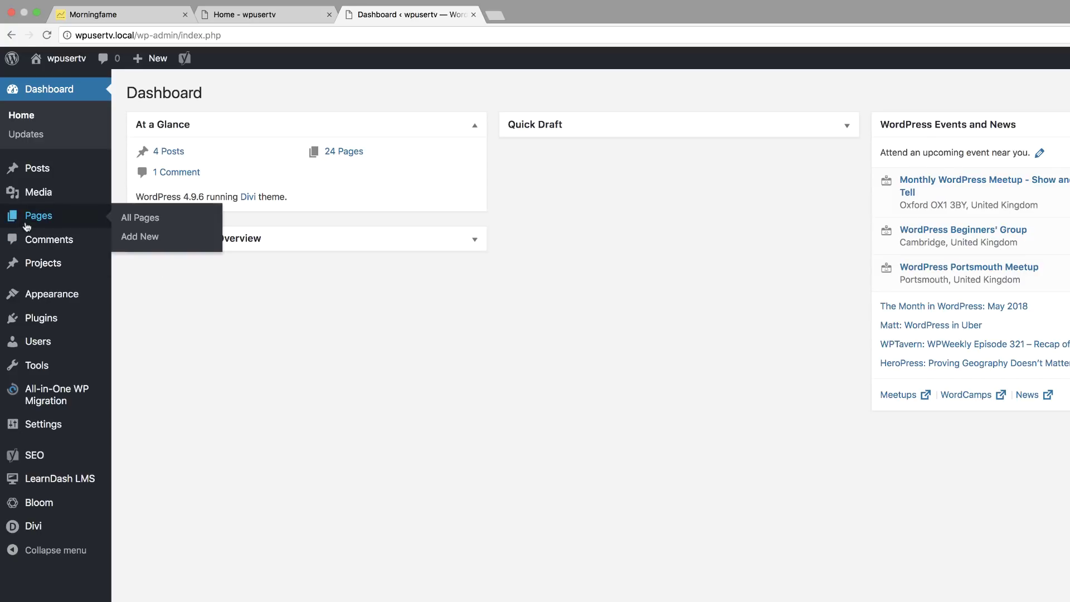
pyautogui.click(135, 238)
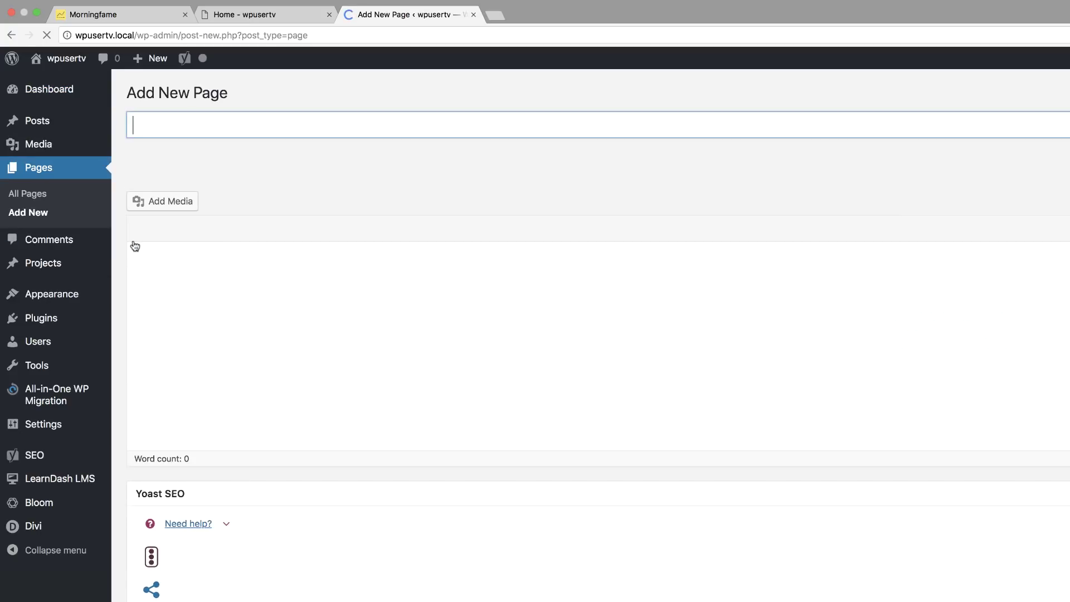
pyautogui.write('Header')
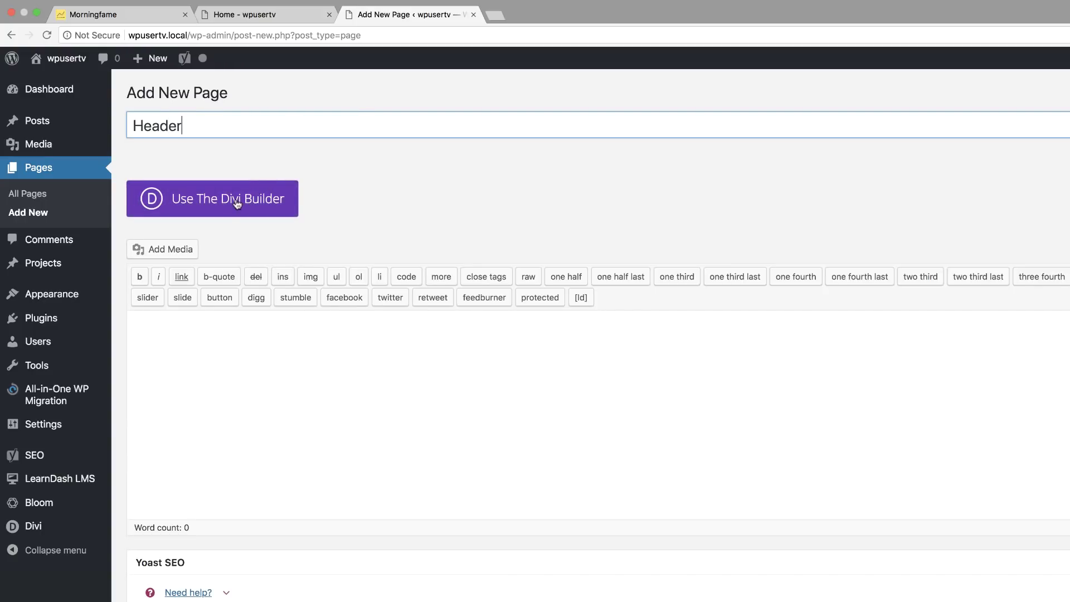
pyautogui.click(237, 204)
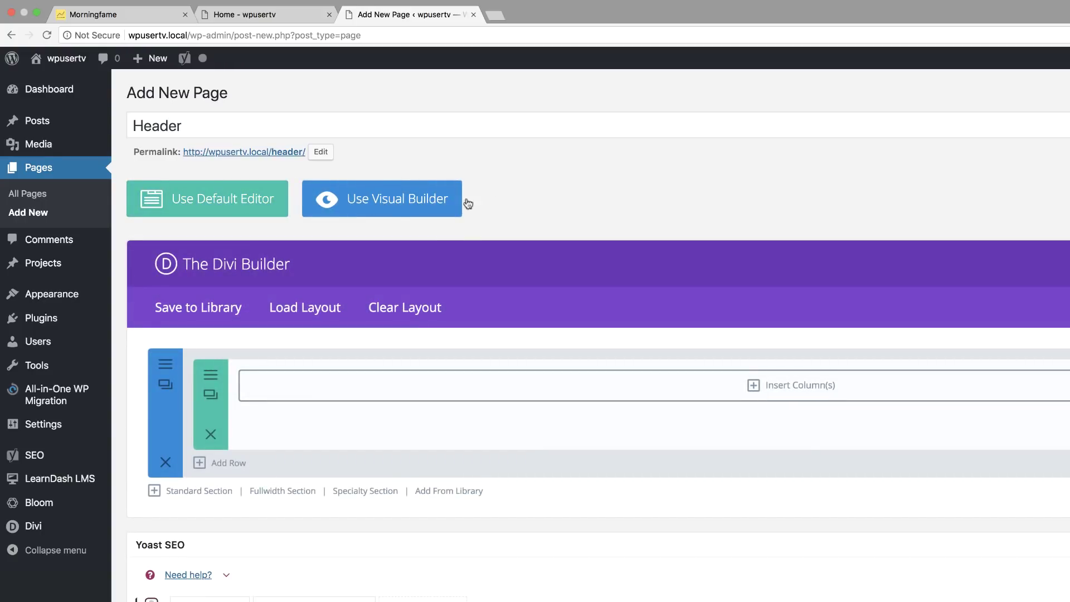
pyautogui.click(398, 206)
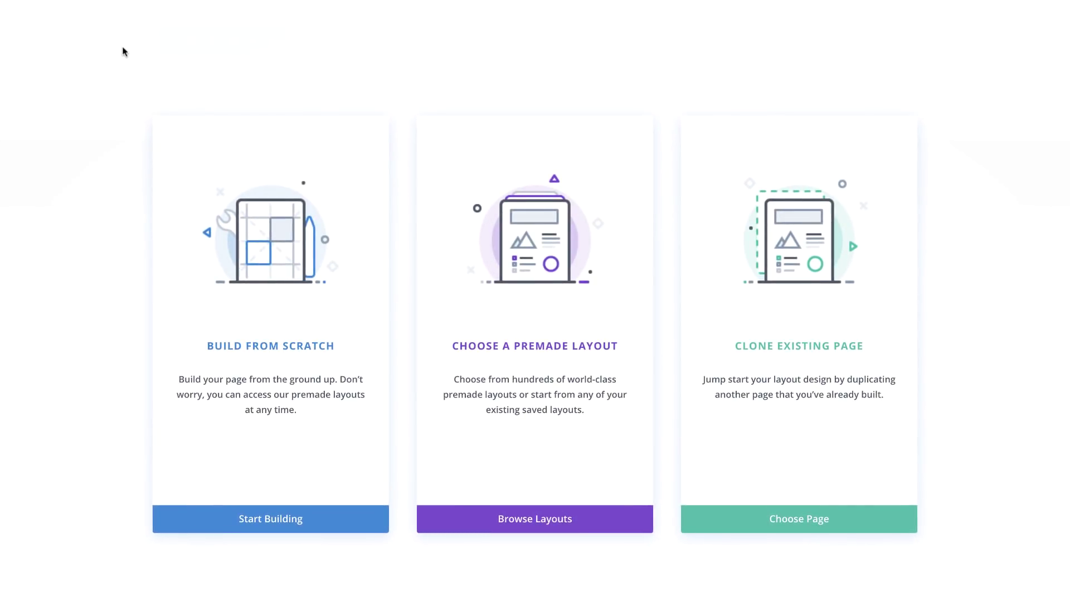
# Load the premade Pottery Studio Landing layout into the Header page and publish it
pyautogui.click(538, 268)
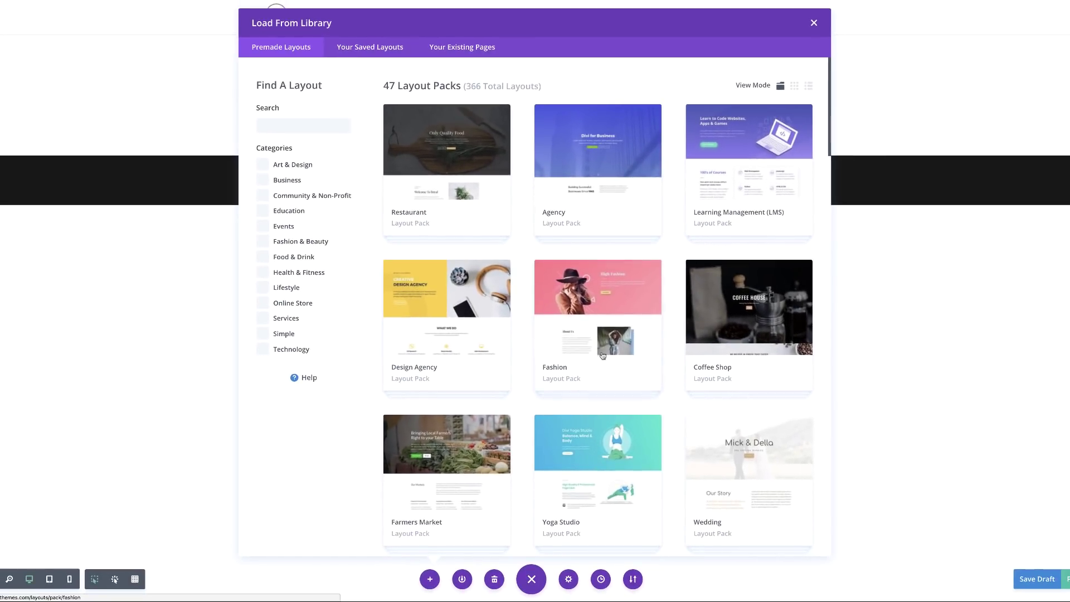
pyautogui.scroll(-8, 604, 357)
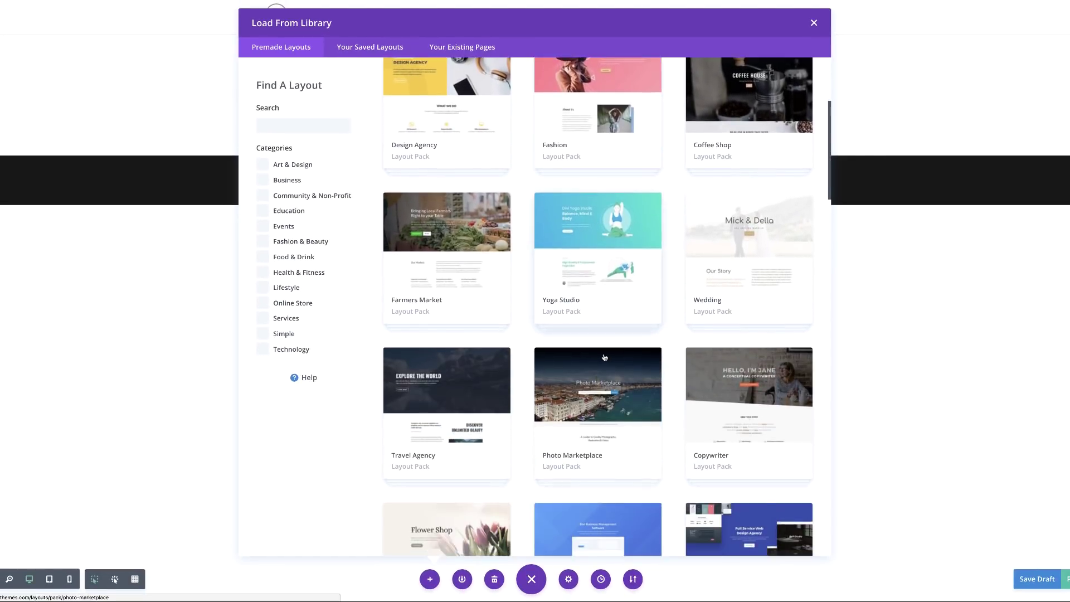
pyautogui.scroll(-3, 604, 357)
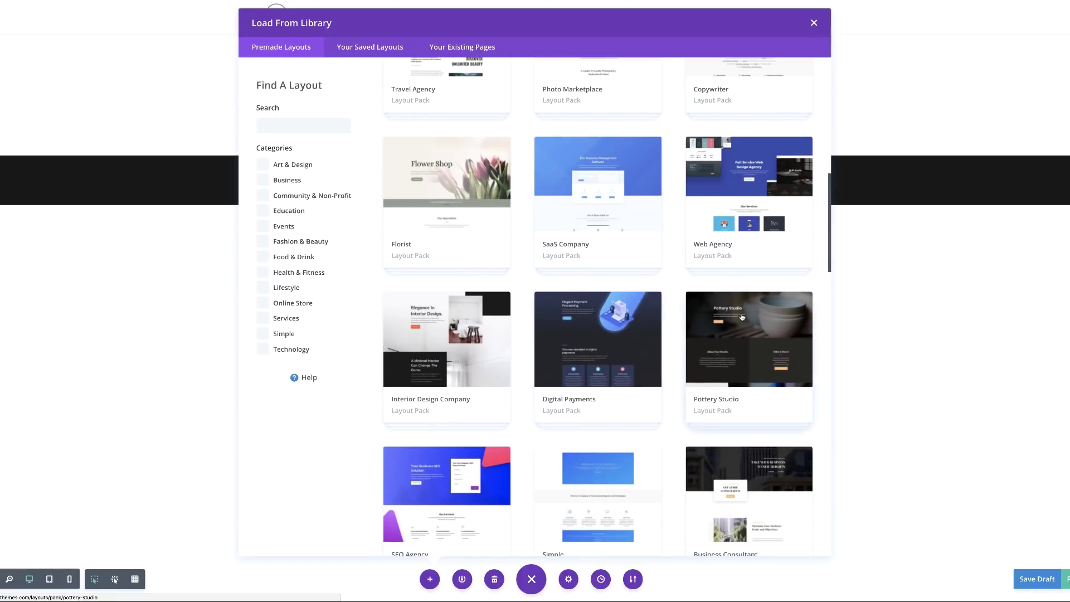
pyautogui.click(742, 316)
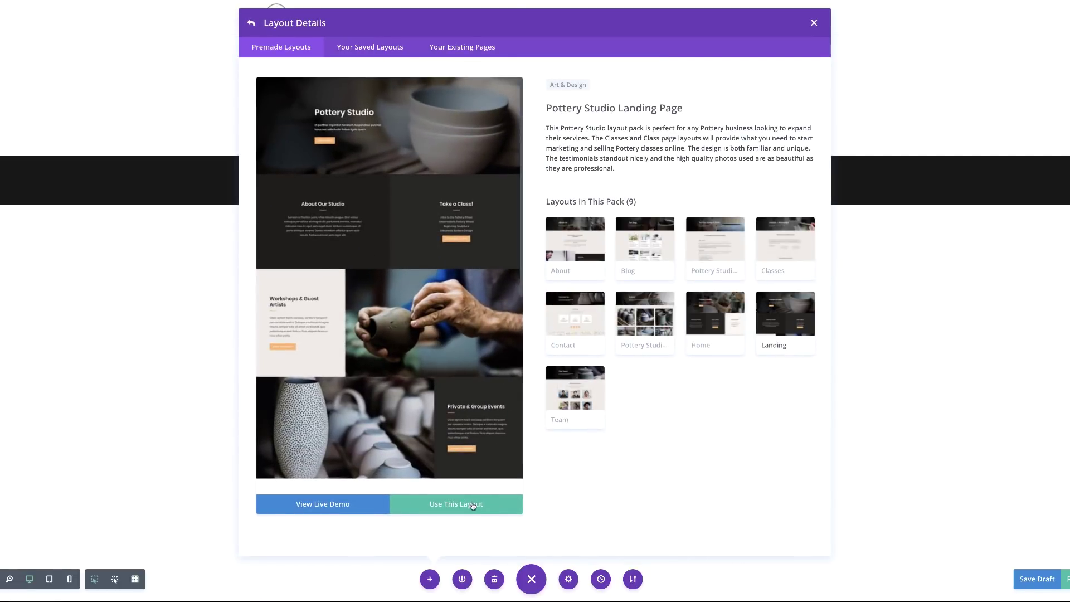
pyautogui.click(472, 506)
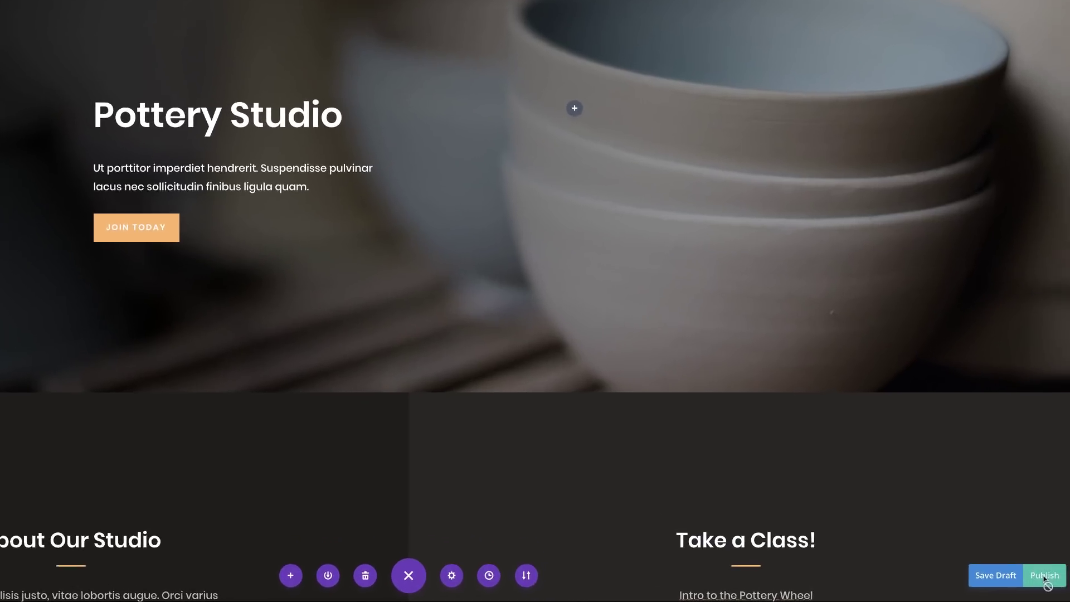
pyautogui.click(1066, 580)
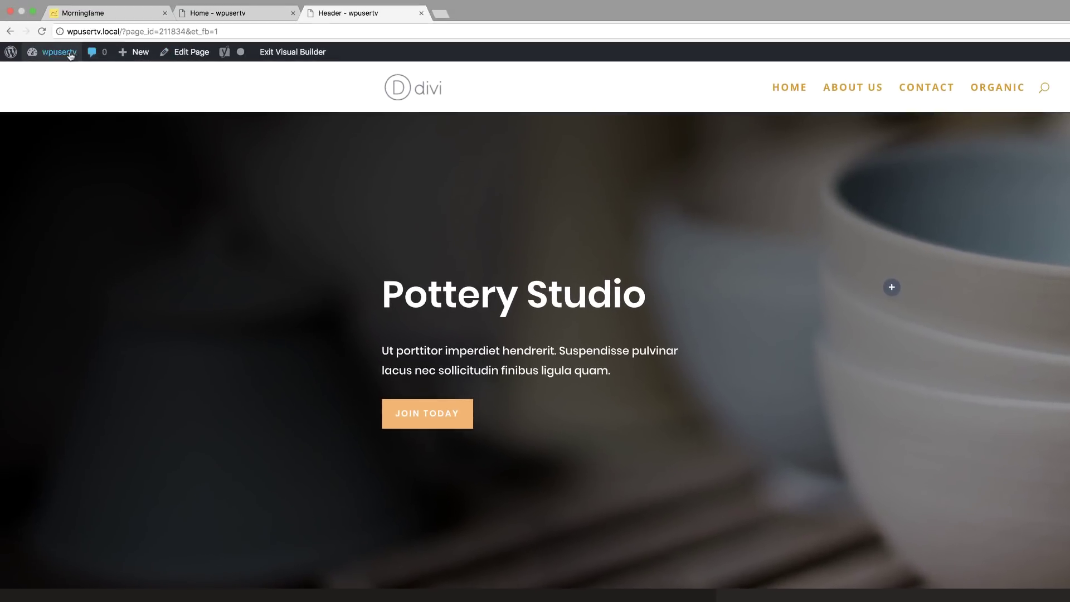
# Open the WordPress dashboard in a new tab and bring up the theme customizer's Header Format settings
pyautogui.moveTo(59, 56)
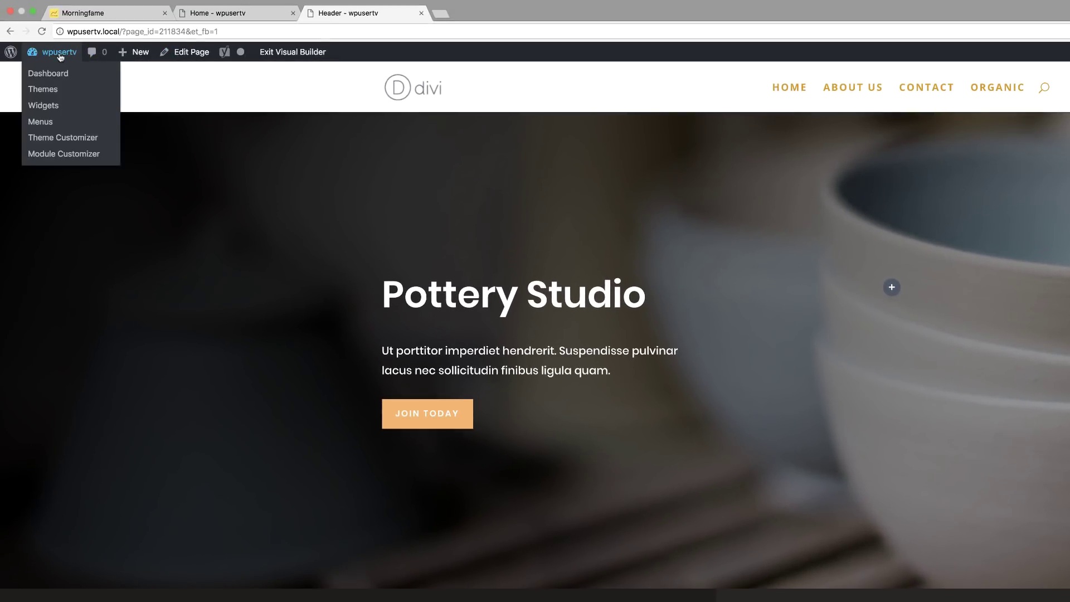
pyautogui.keyDown('super'); pyautogui.click(50, 74); pyautogui.keyUp('super')
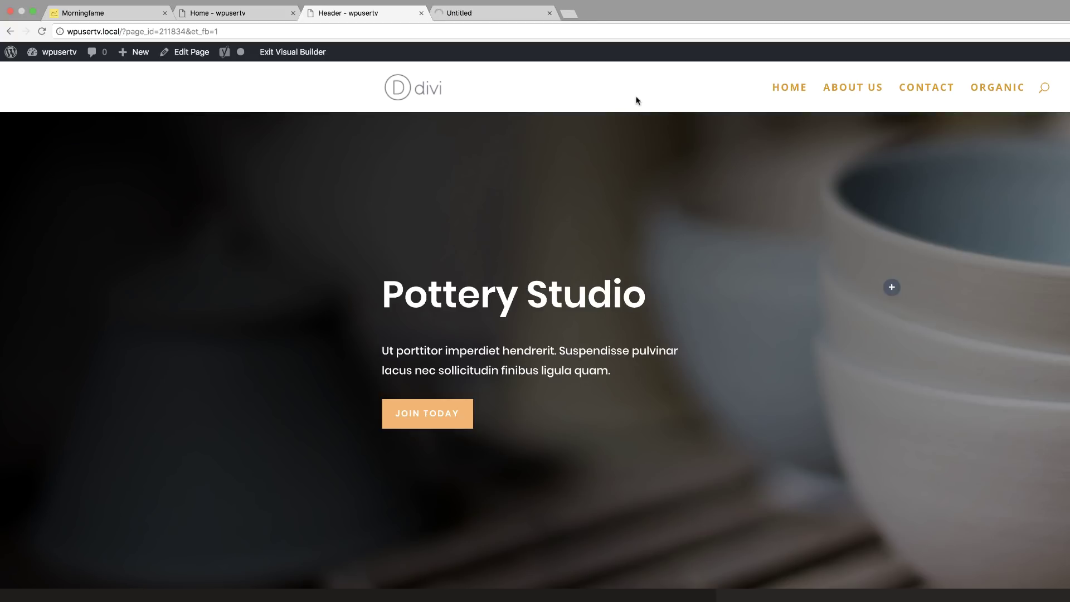
pyautogui.click(490, 14)
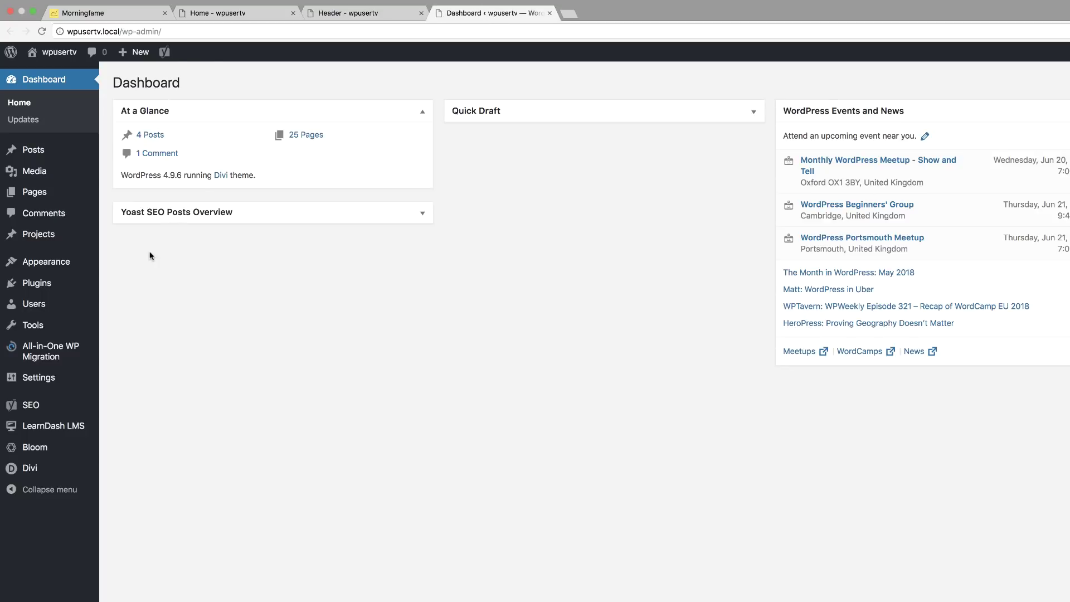
pyautogui.moveTo(48, 266)
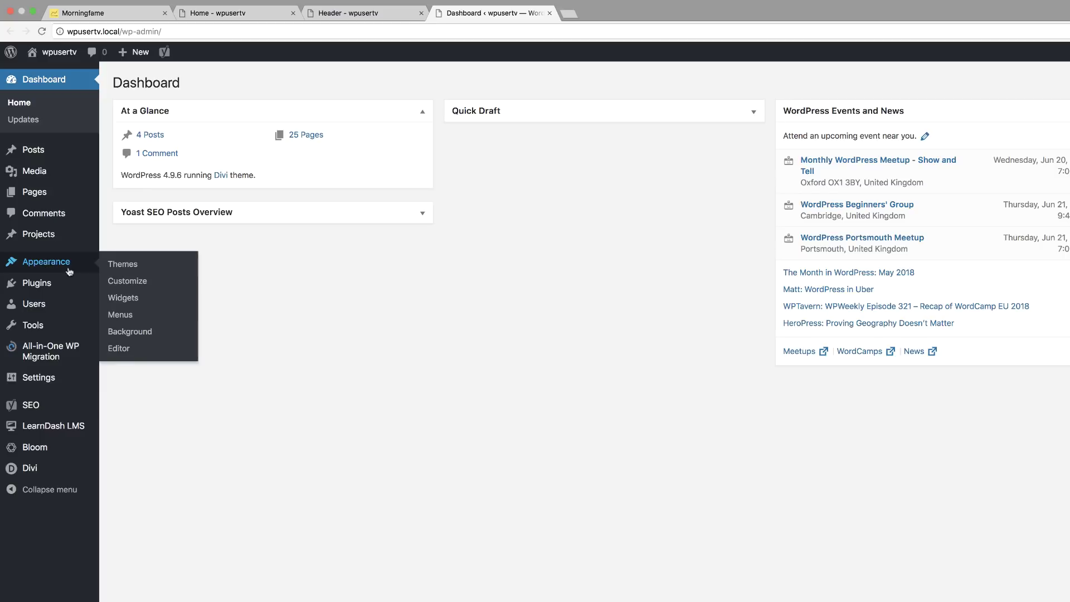
pyautogui.click(124, 284)
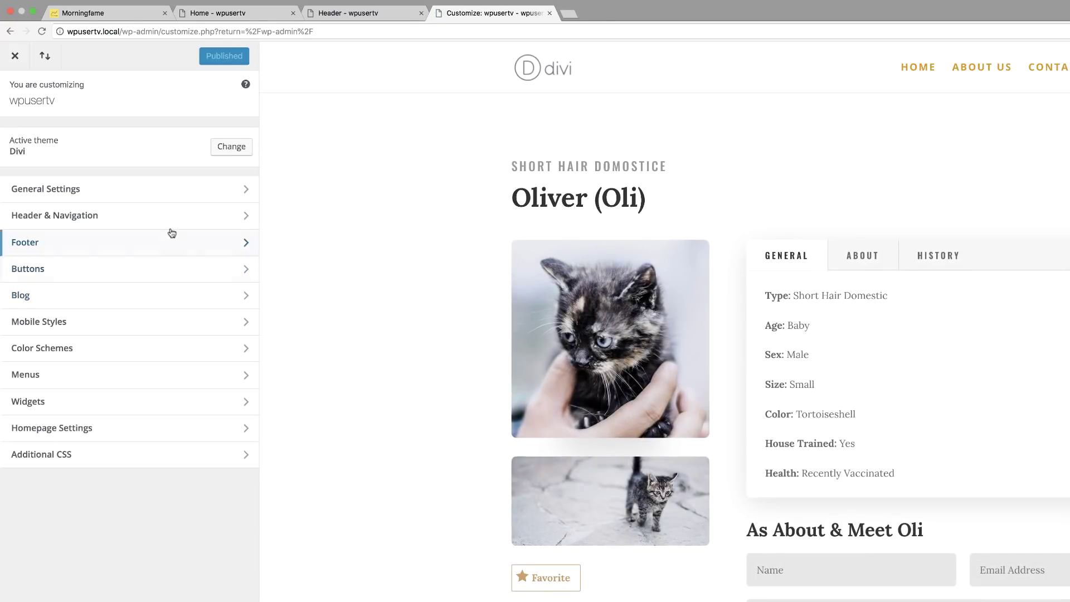
pyautogui.click(75, 219)
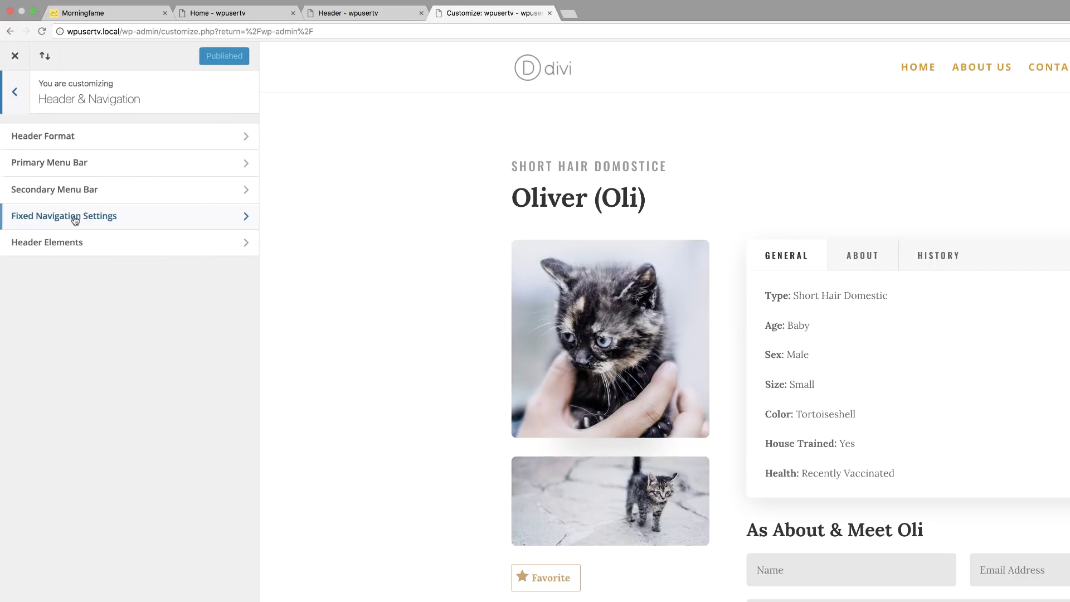
pyautogui.click(77, 142)
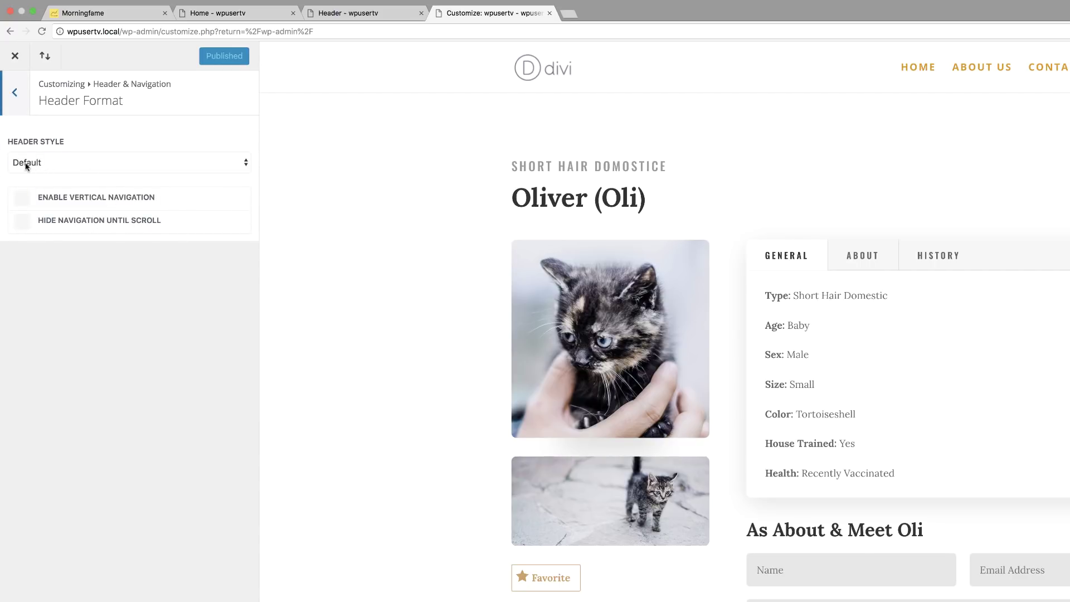
# Try the Centered and Centered Inline Logo header styles in turn
pyautogui.click(91, 162)
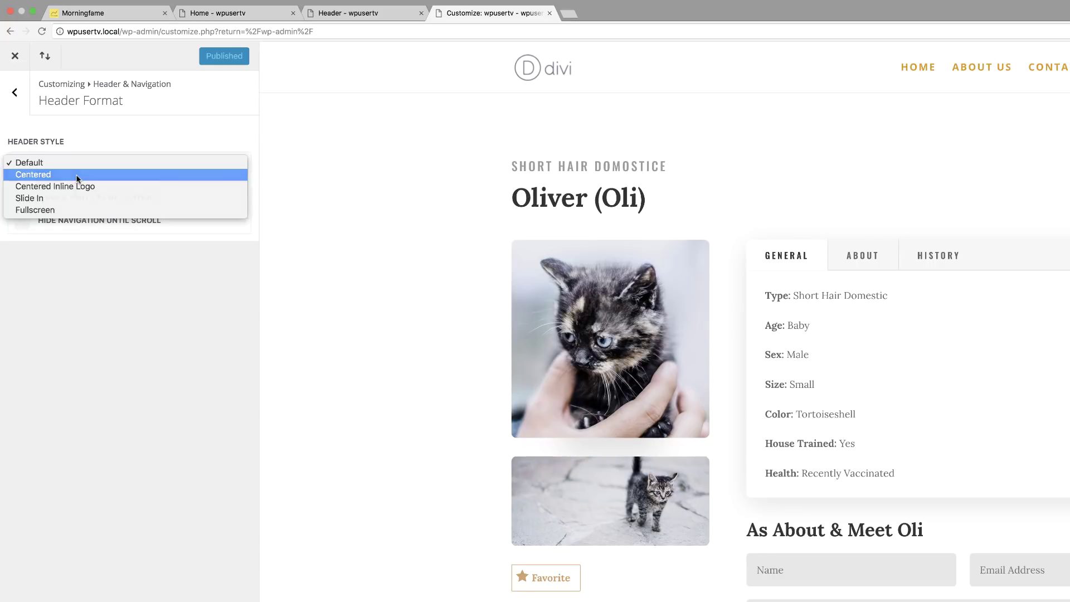
pyautogui.click(77, 176)
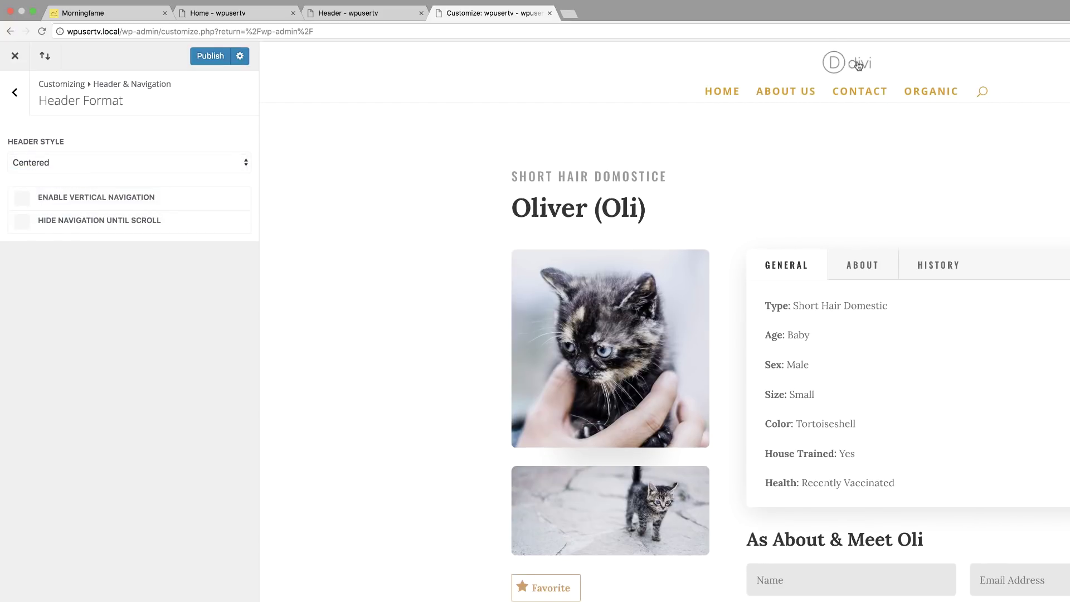
pyautogui.click(126, 163)
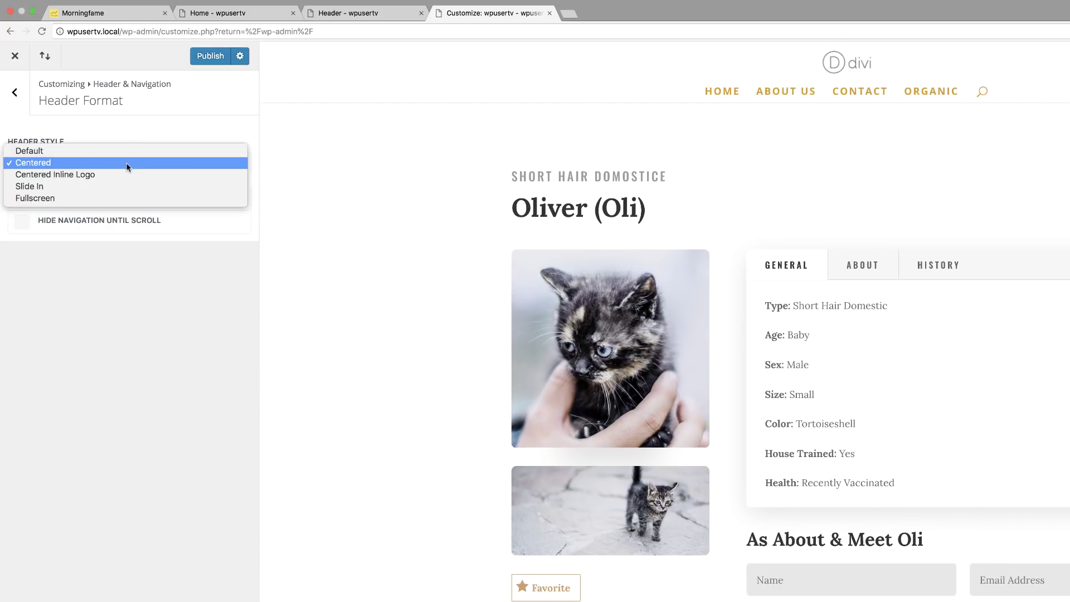
pyautogui.click(123, 175)
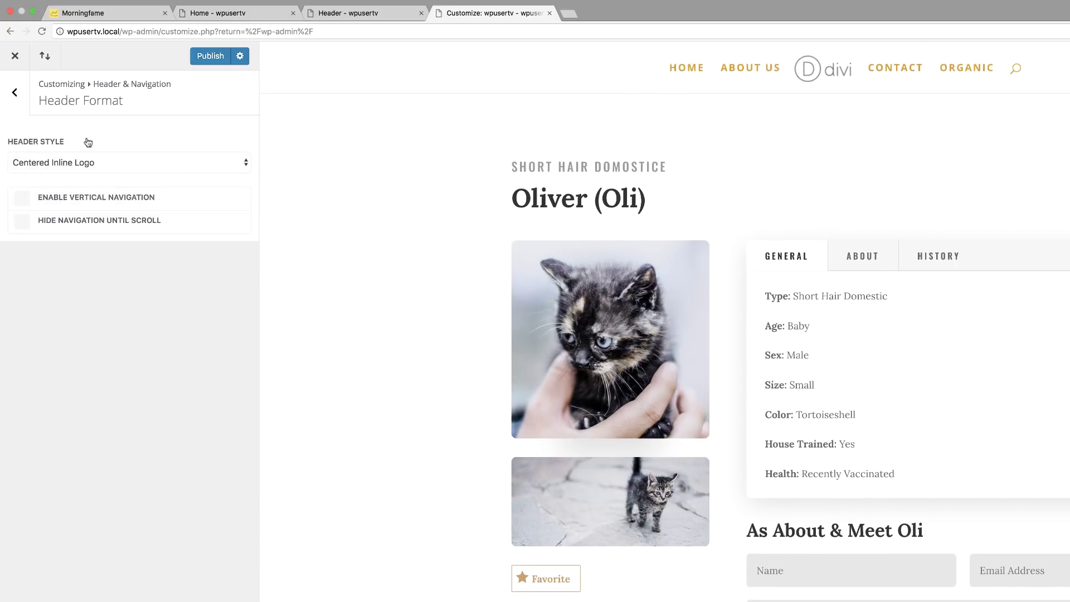
# Set the header style to Slide In and return to the Header & Navigation settings
pyautogui.click(87, 164)
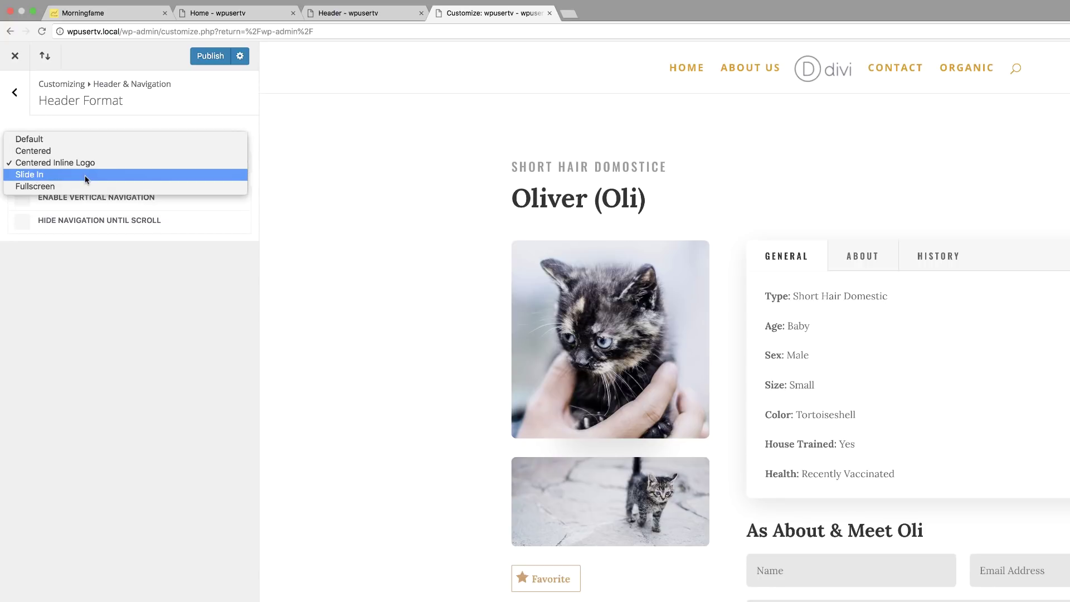
pyautogui.click(86, 175)
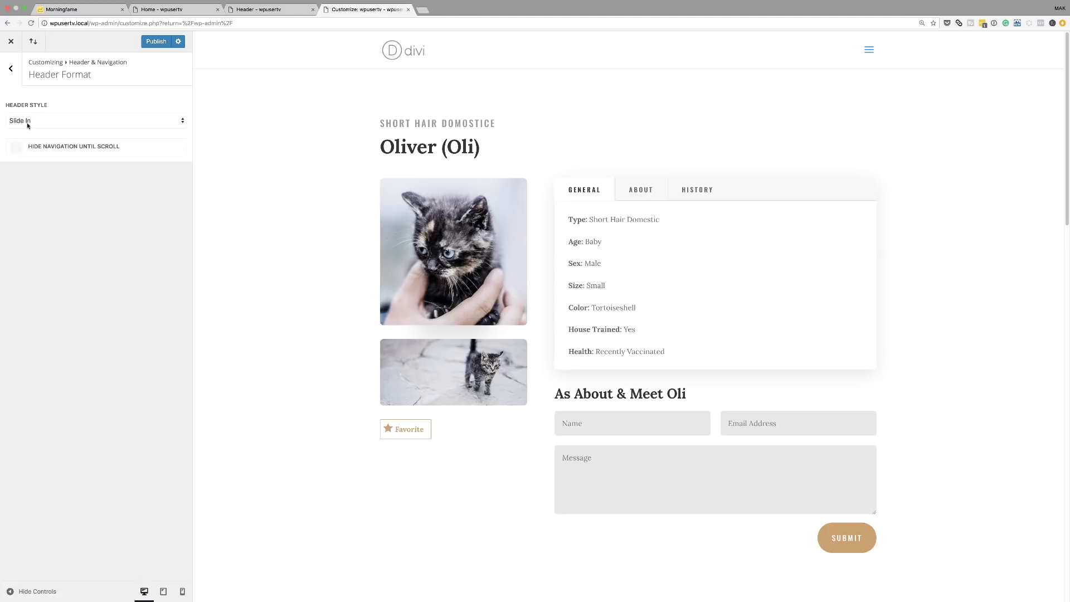
pyautogui.click(11, 71)
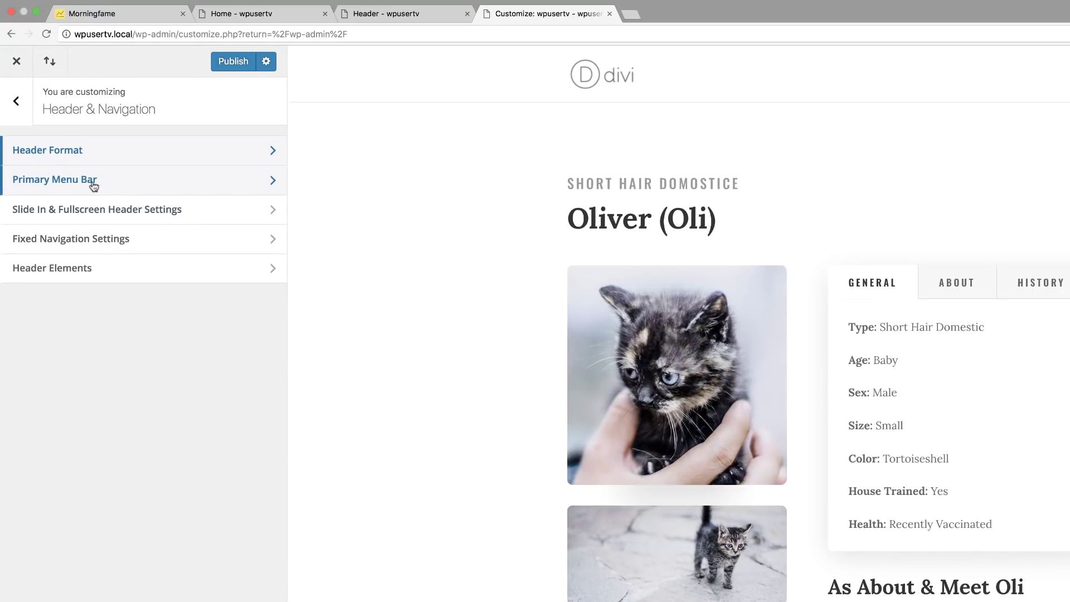
# Give the primary menu bar the dark brown background #1c1003 and set its menu height to 80
pyautogui.click(93, 184)
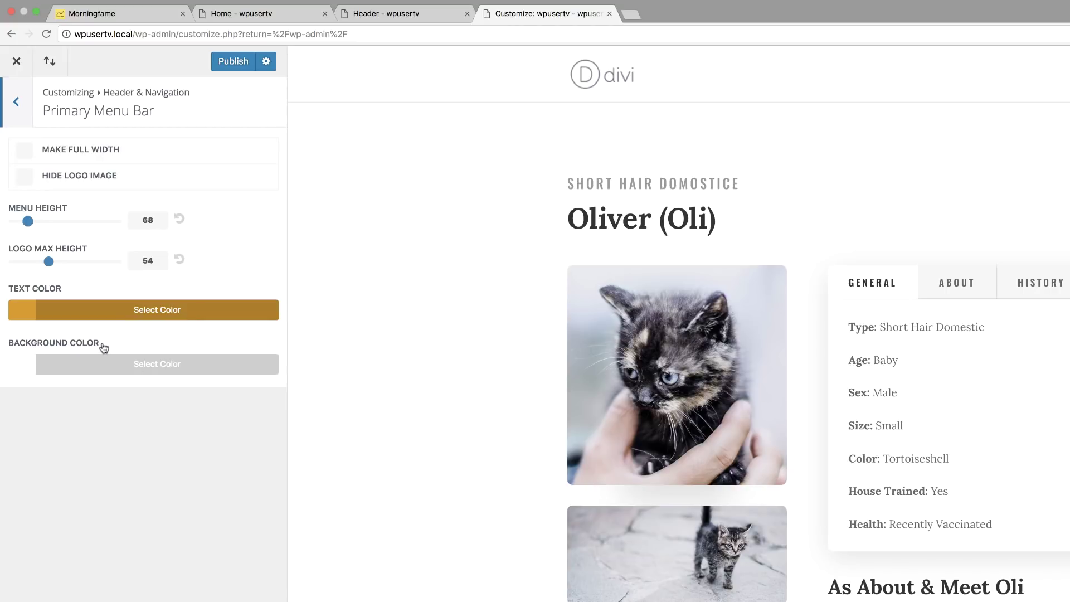
pyautogui.click(26, 369)
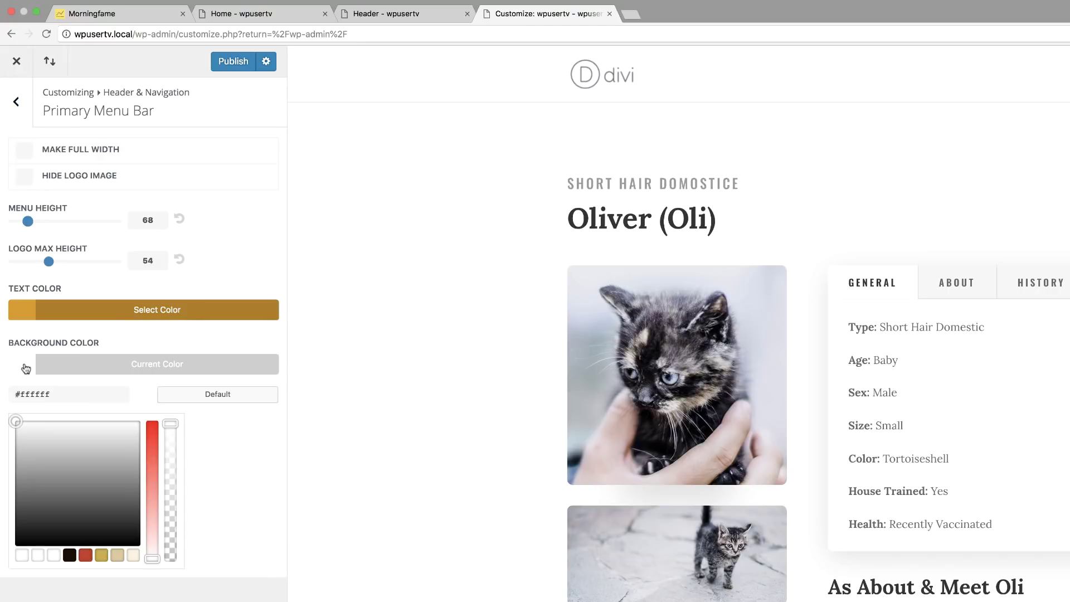
pyautogui.click(73, 556)
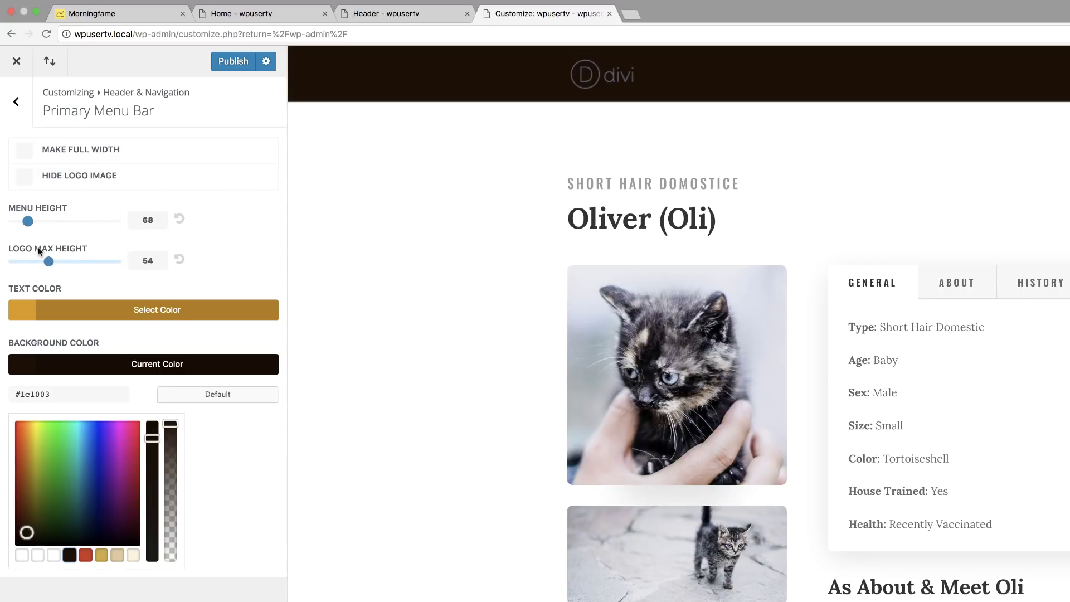
pyautogui.moveTo(28, 222); pyautogui.dragTo(32, 221)
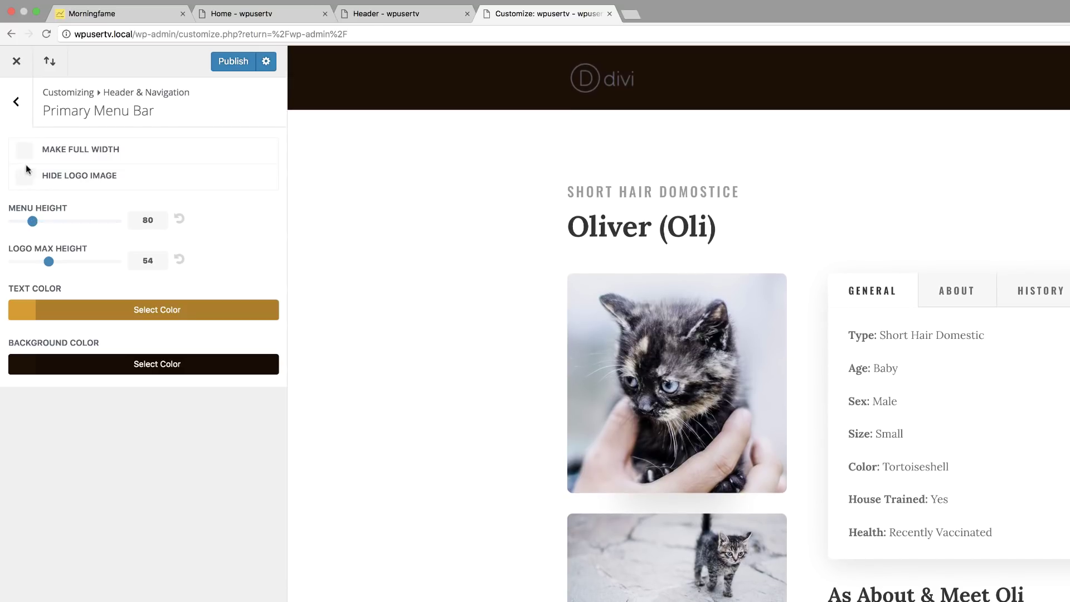
pyautogui.click(17, 105)
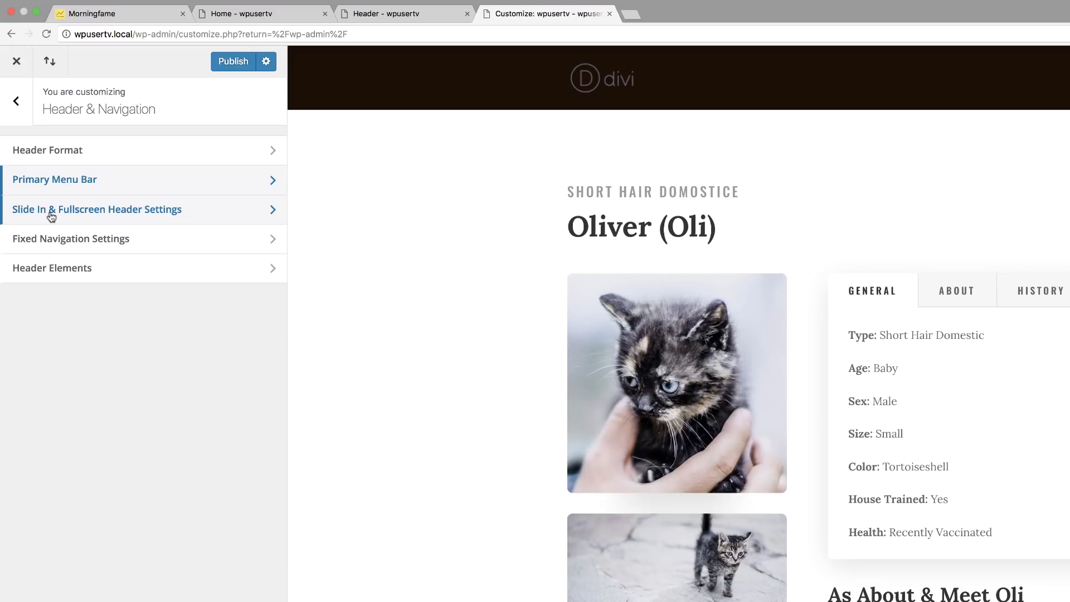
# Show the slide-in menu in the preview and set its background color to the red palette swatch #ca3c25
pyautogui.click(114, 211)
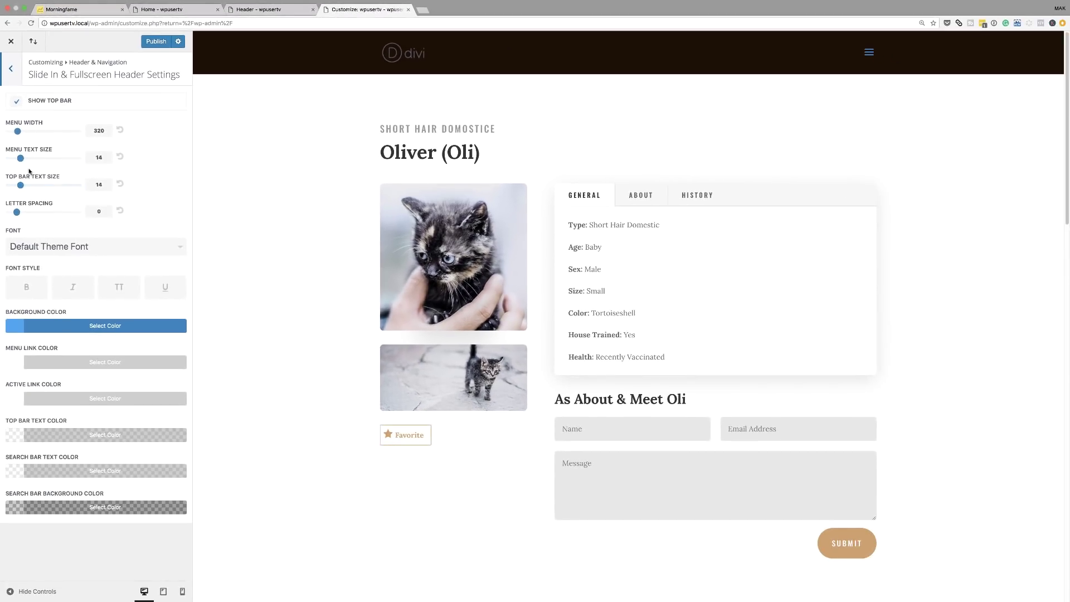
pyautogui.click(868, 53)
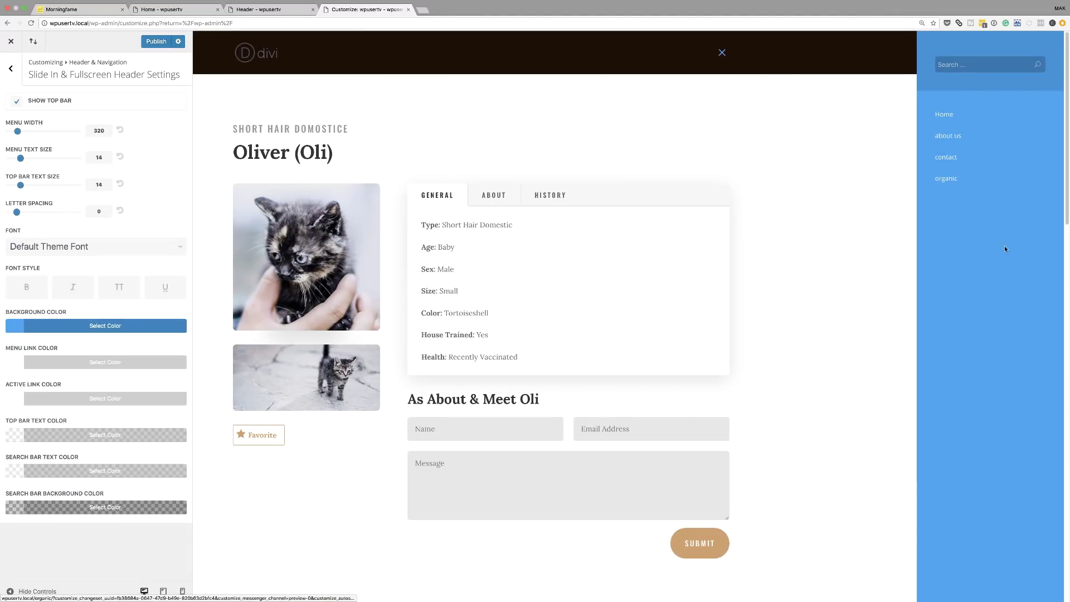
pyautogui.click(15, 327)
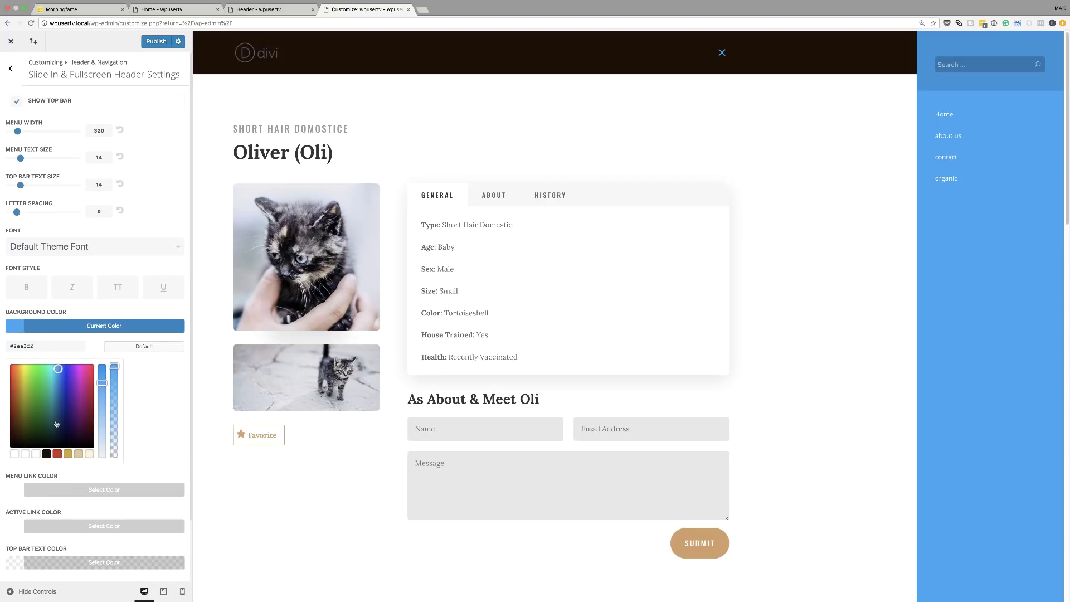
pyautogui.click(57, 454)
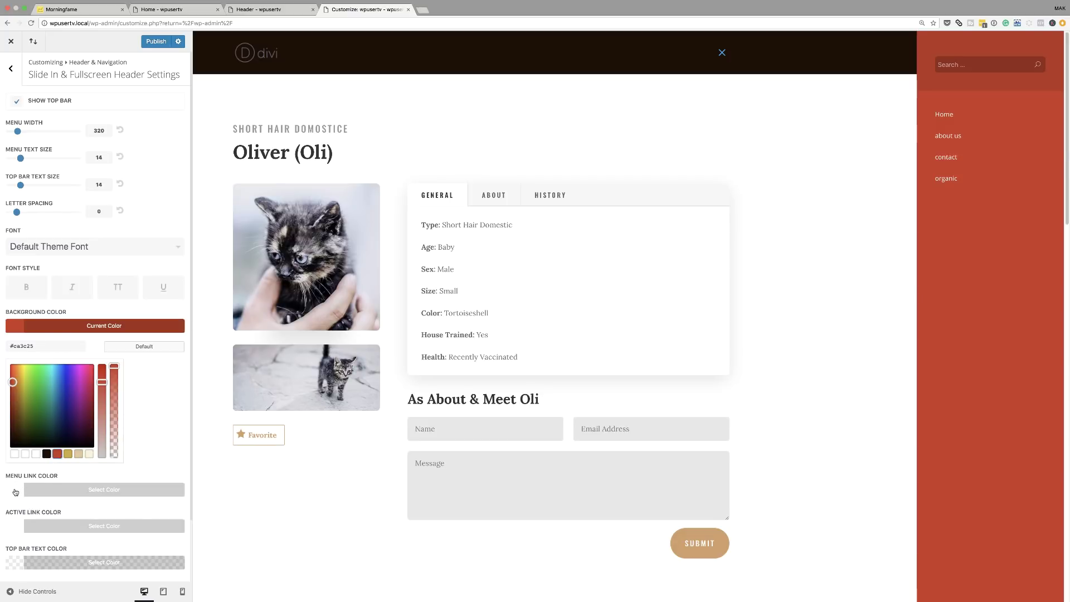
# Set the slide-in menu's link color to the cream palette swatch #fcf2db
pyautogui.click(33, 489)
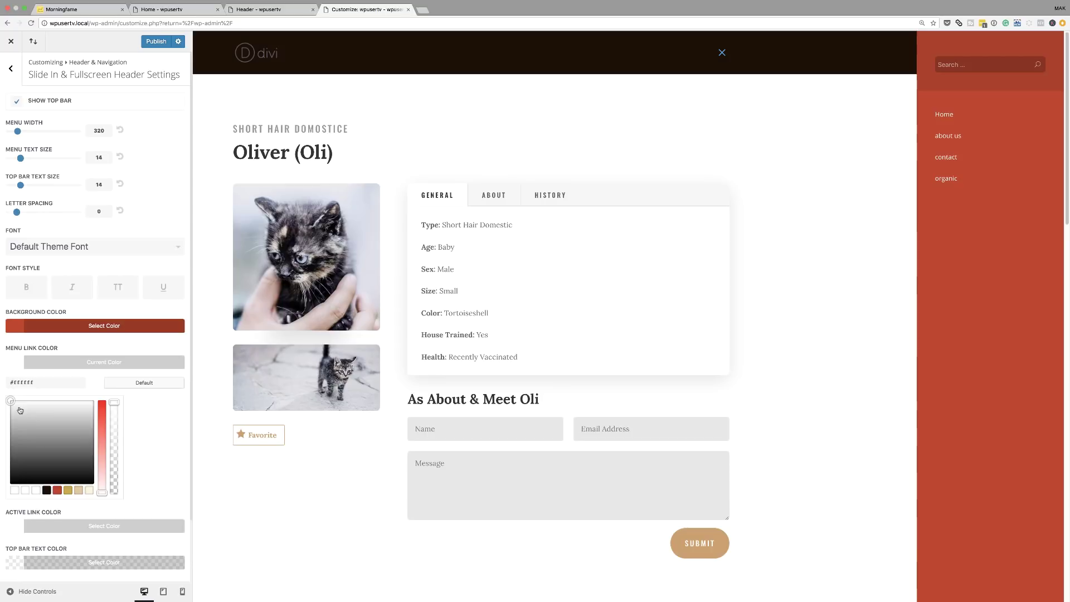
pyautogui.moveTo(10, 401)
pyautogui.mouseDown()
pyautogui.moveTo(68, 492)
pyautogui.moveTo(25, 474)
pyautogui.moveTo(53, 472)
pyautogui.moveTo(63, 435)
pyautogui.moveTo(3, 401)
pyautogui.mouseUp()
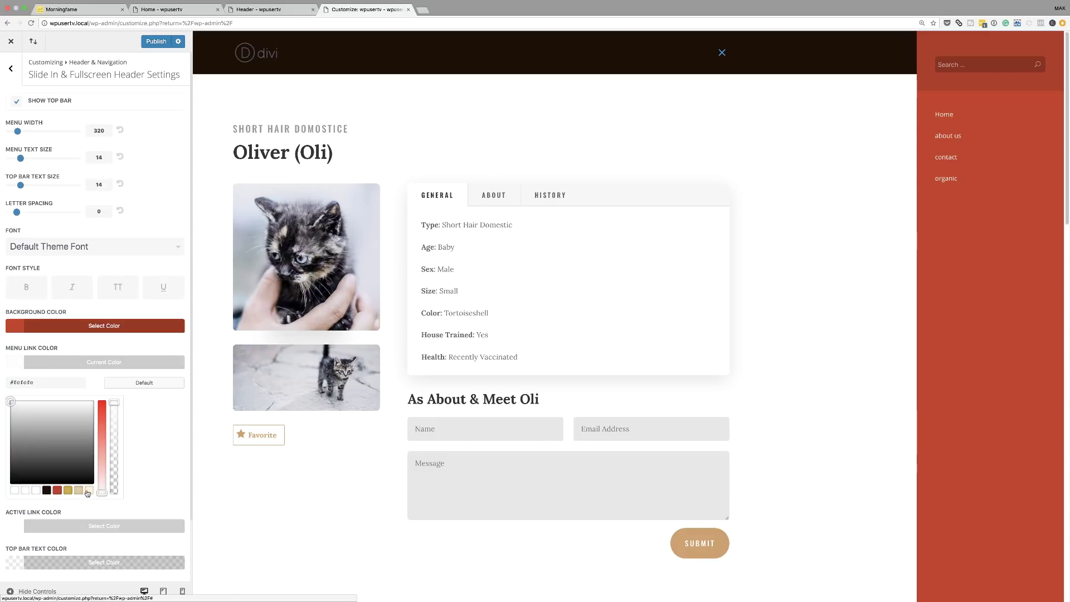
pyautogui.click(89, 490)
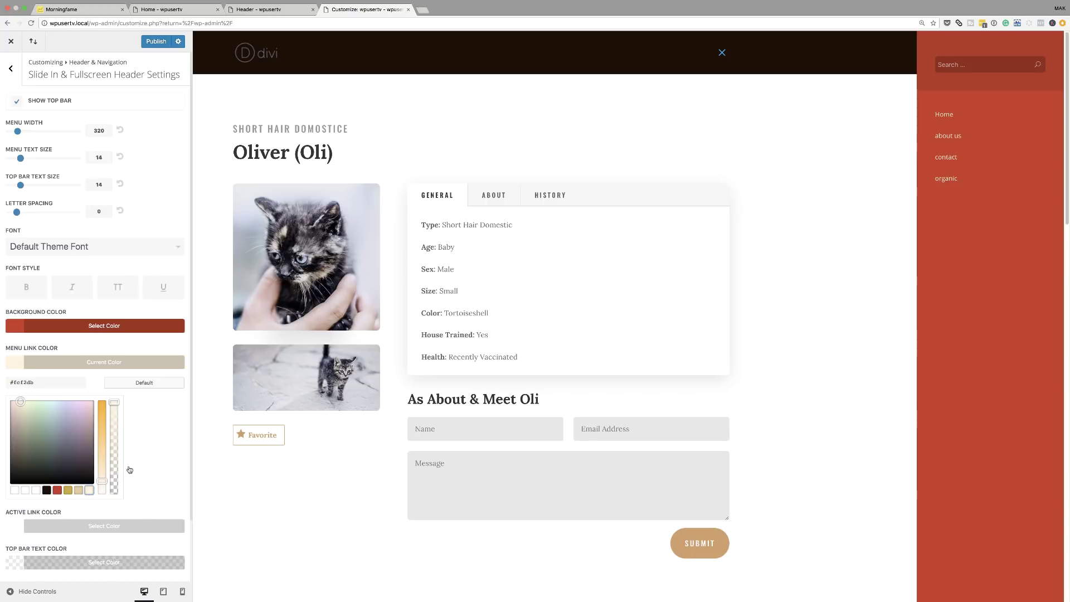
# Set the slide-in menu's active link color to a dark red, #470700, starting from the red palette swatch
pyautogui.scroll(-1, 25, 523)
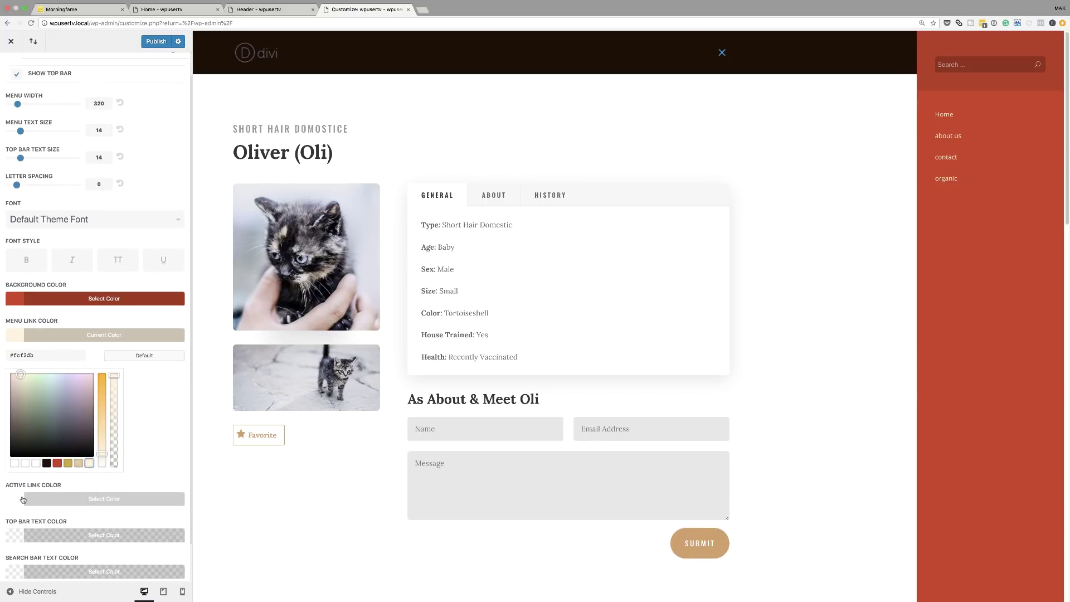
pyautogui.click(18, 501)
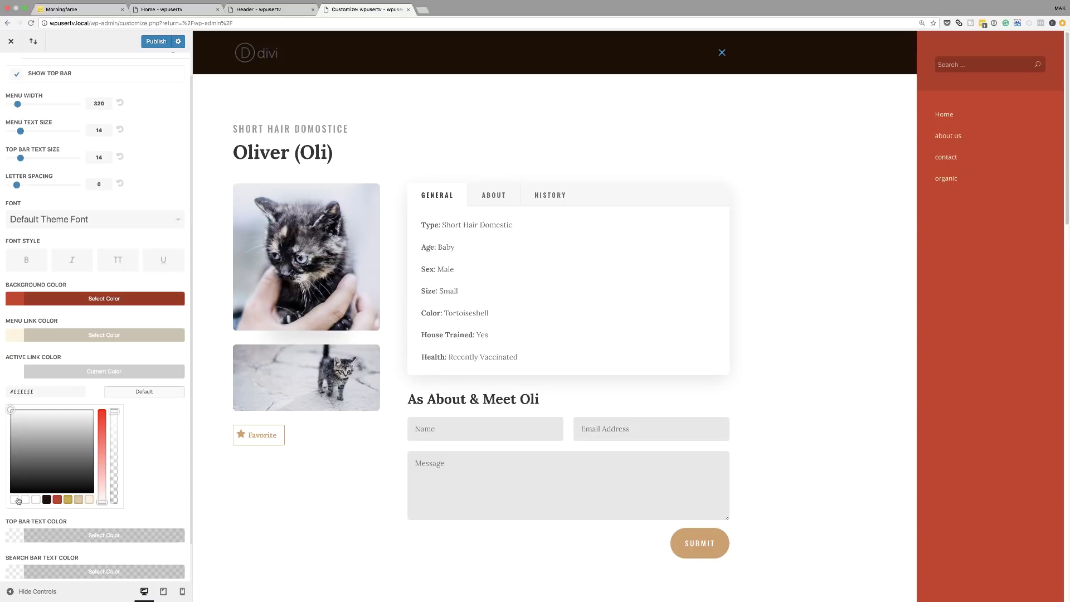
pyautogui.click(46, 499)
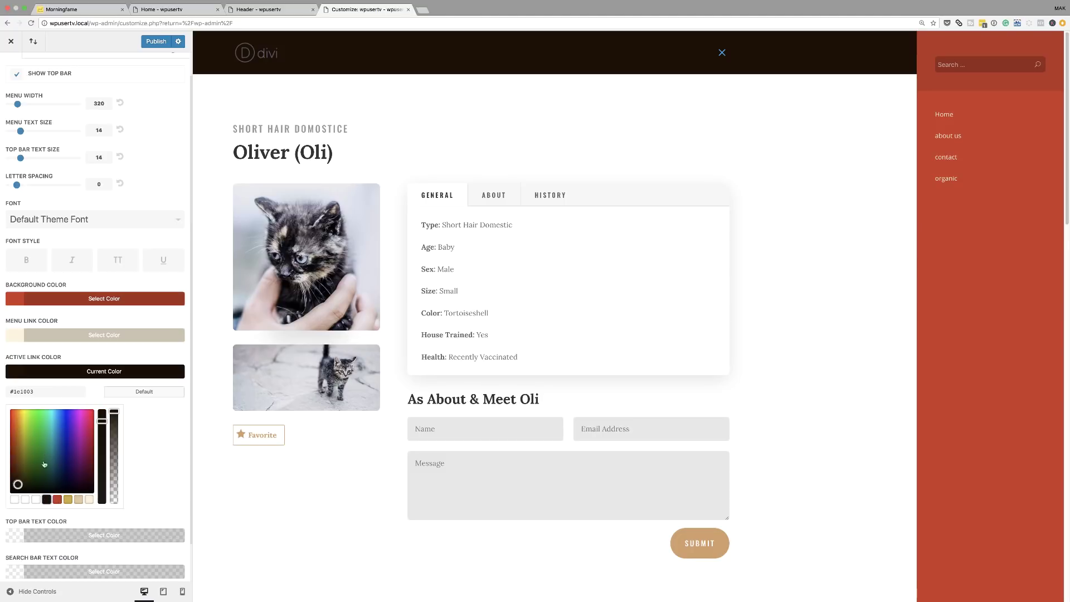
pyautogui.click(57, 500)
pyautogui.moveTo(12, 429); pyautogui.dragTo(13, 468)
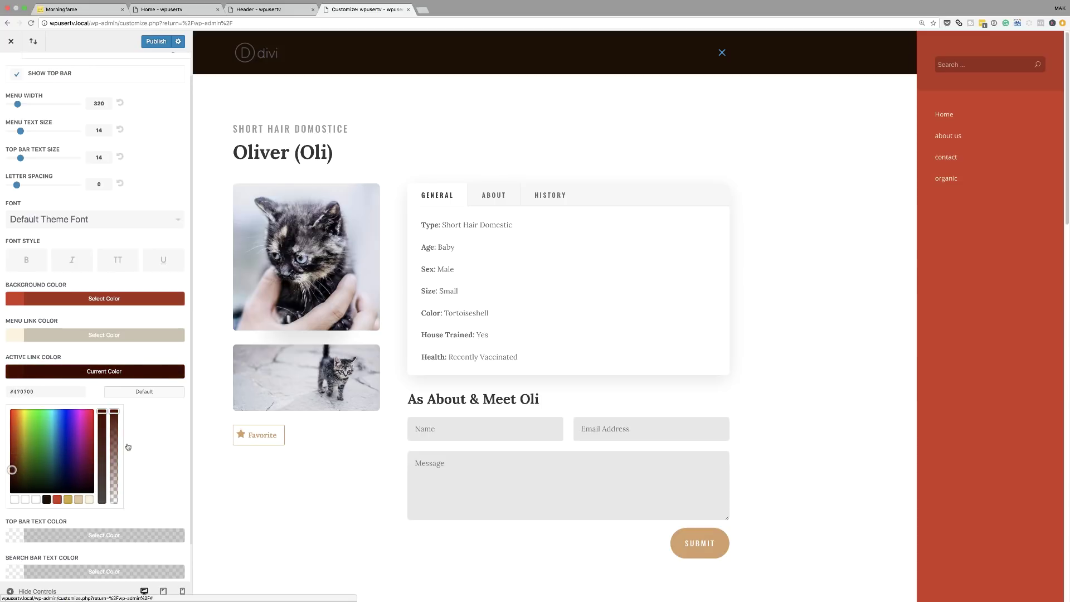
# Set the search bar background color to a translucent dark red, rgba(40,0,0,0.2), starting from the red palette swatch
pyautogui.scroll(-2, 28, 532)
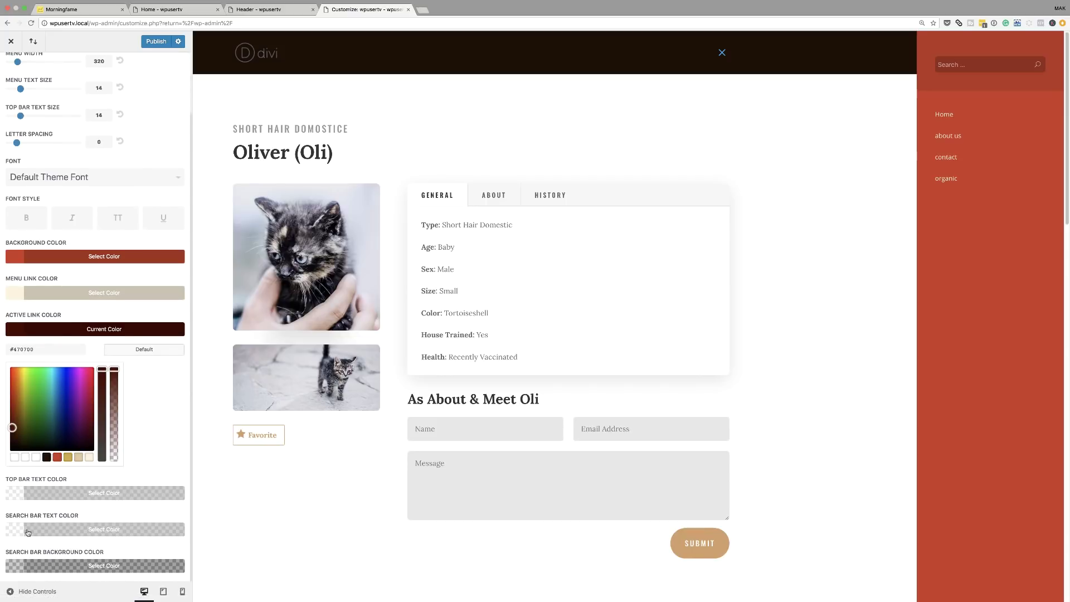
pyautogui.click(14, 492)
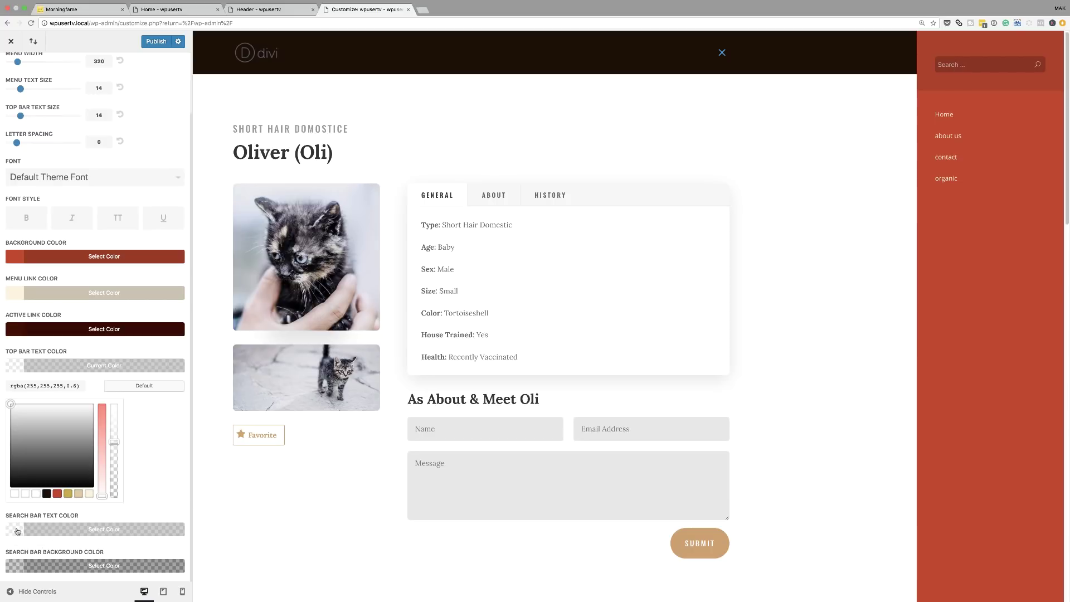
pyautogui.click(14, 566)
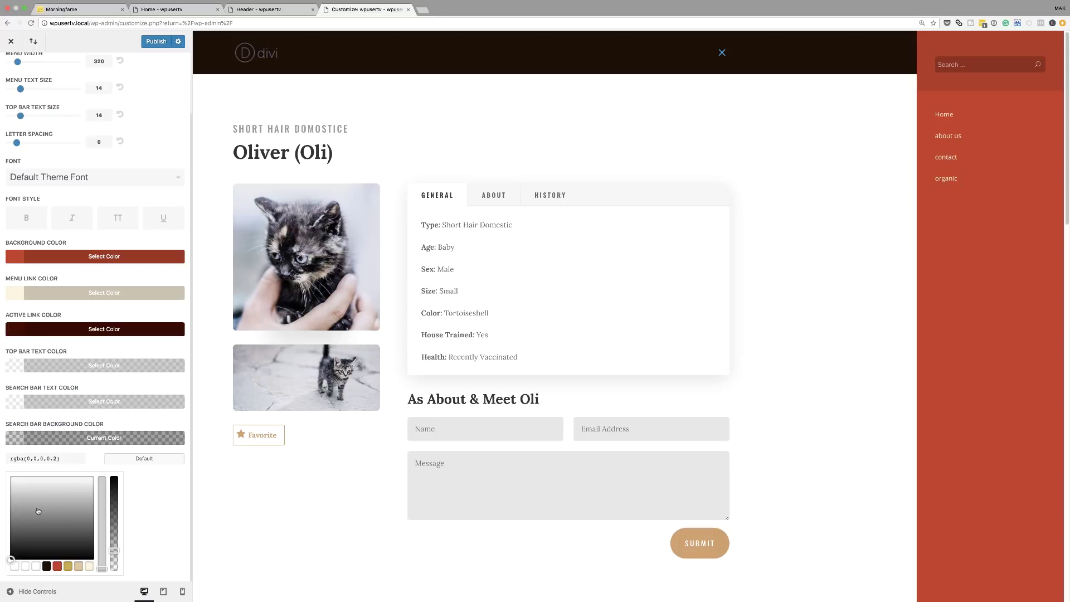
pyautogui.click(57, 566)
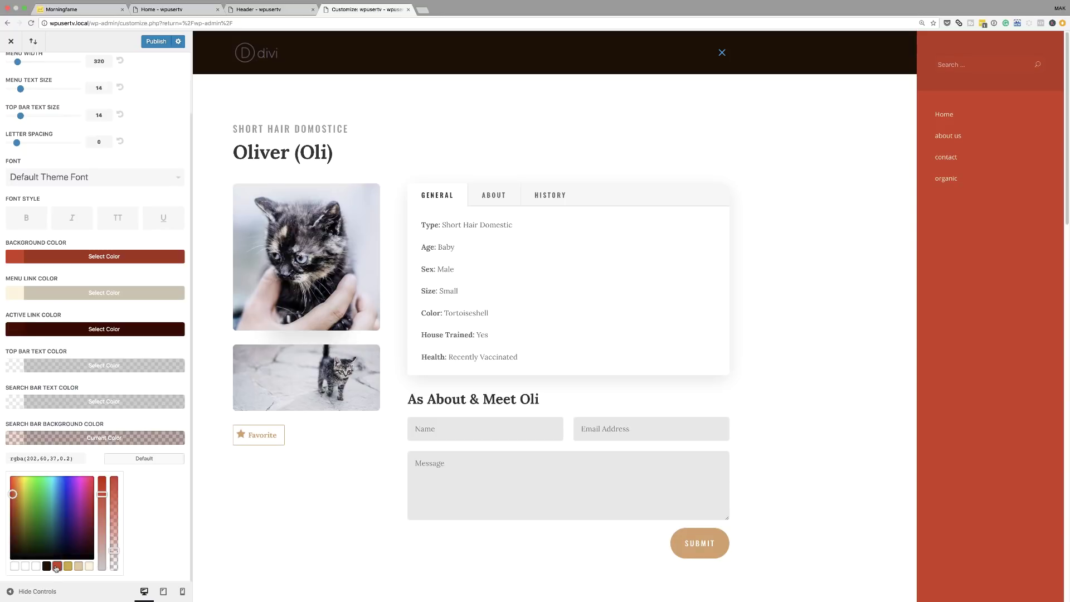
pyautogui.moveTo(12, 494)
pyautogui.mouseDown()
pyautogui.moveTo(44, 510)
pyautogui.moveTo(34, 528)
pyautogui.moveTo(55, 520)
pyautogui.moveTo(8, 533)
pyautogui.moveTo(6, 548)
pyautogui.mouseUp()
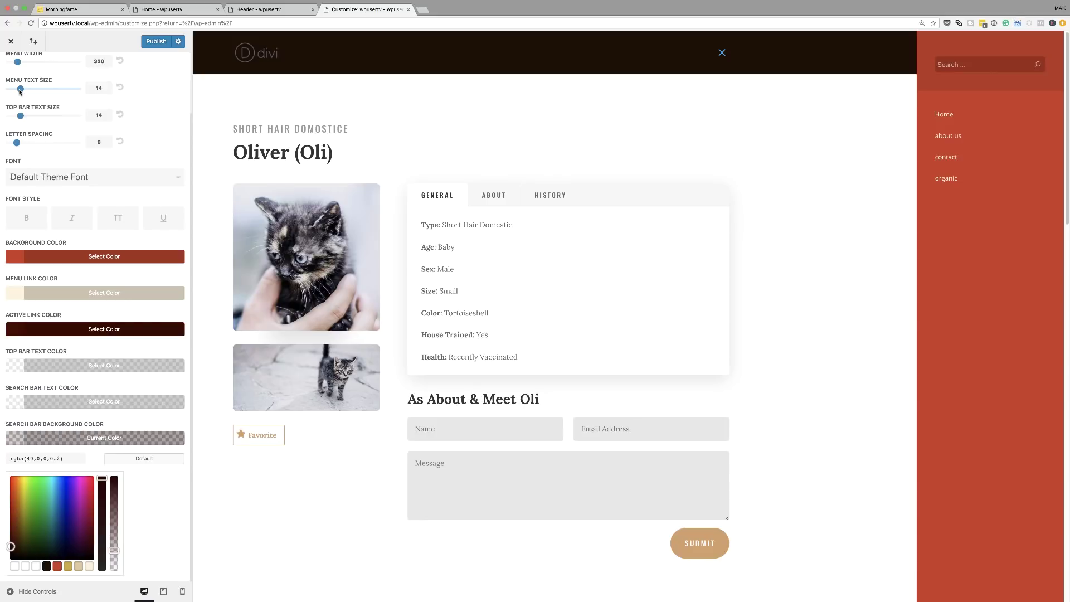
# Set both the menu text size and the top bar text size of the slide-in menu to 16
pyautogui.moveTo(22, 91); pyautogui.dragTo(32, 90)
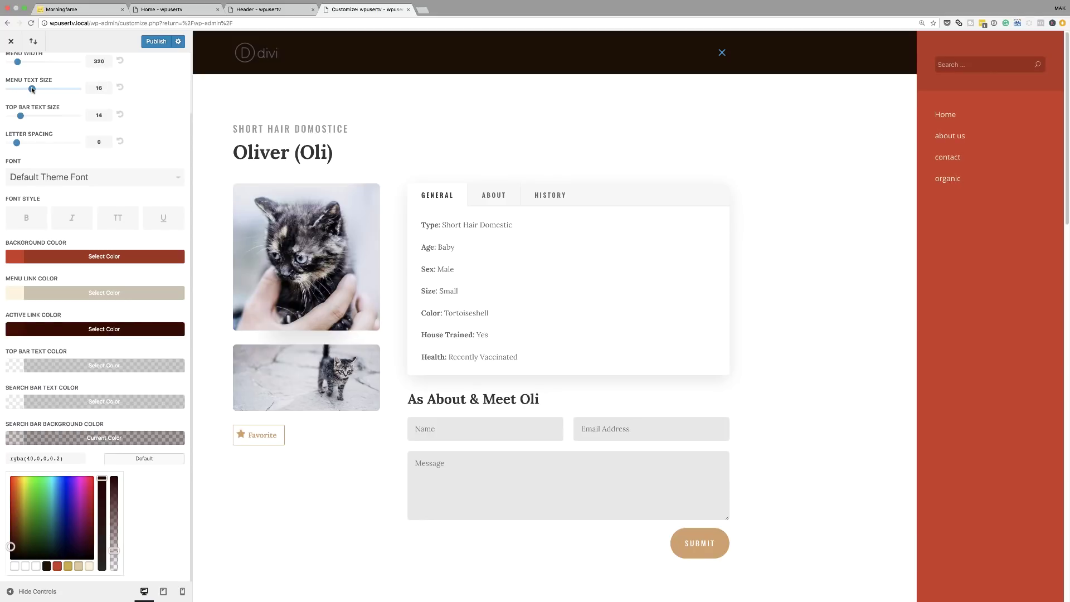
pyautogui.click(31, 89)
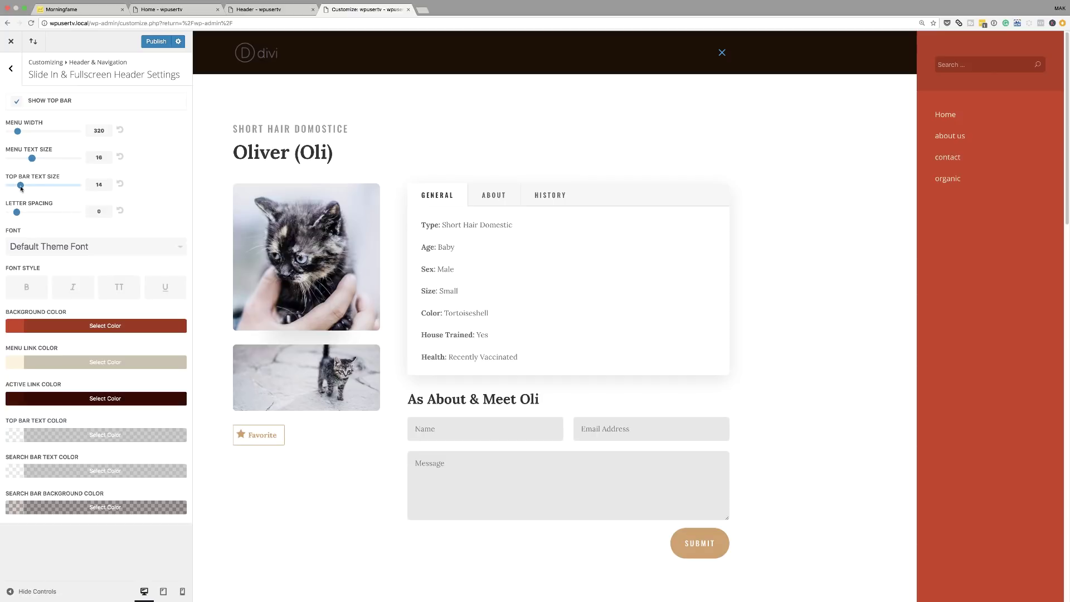
pyautogui.moveTo(21, 189); pyautogui.dragTo(30, 188)
# Set the slide-in menu's letter spacing to 2 and make its font style bold and uppercase
pyautogui.moveTo(19, 214); pyautogui.dragTo(31, 212)
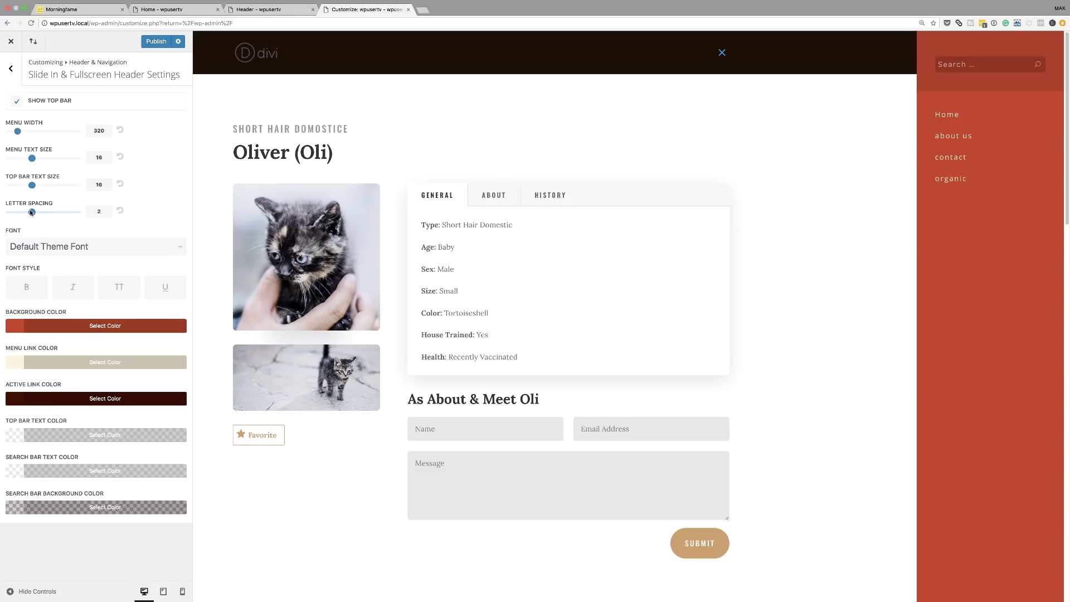
pyautogui.click(26, 288)
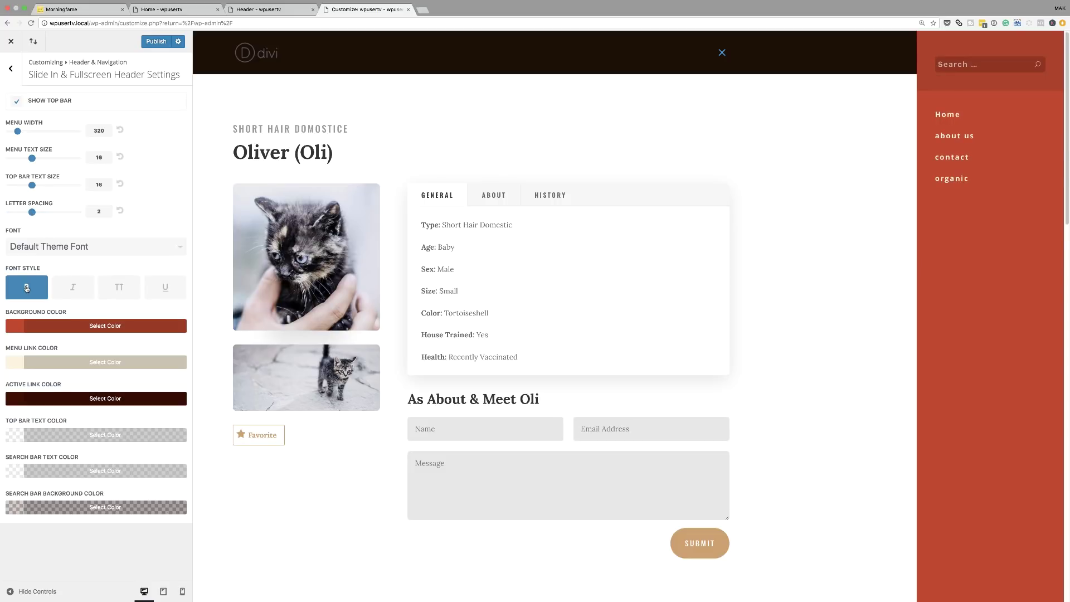
pyautogui.click(118, 290)
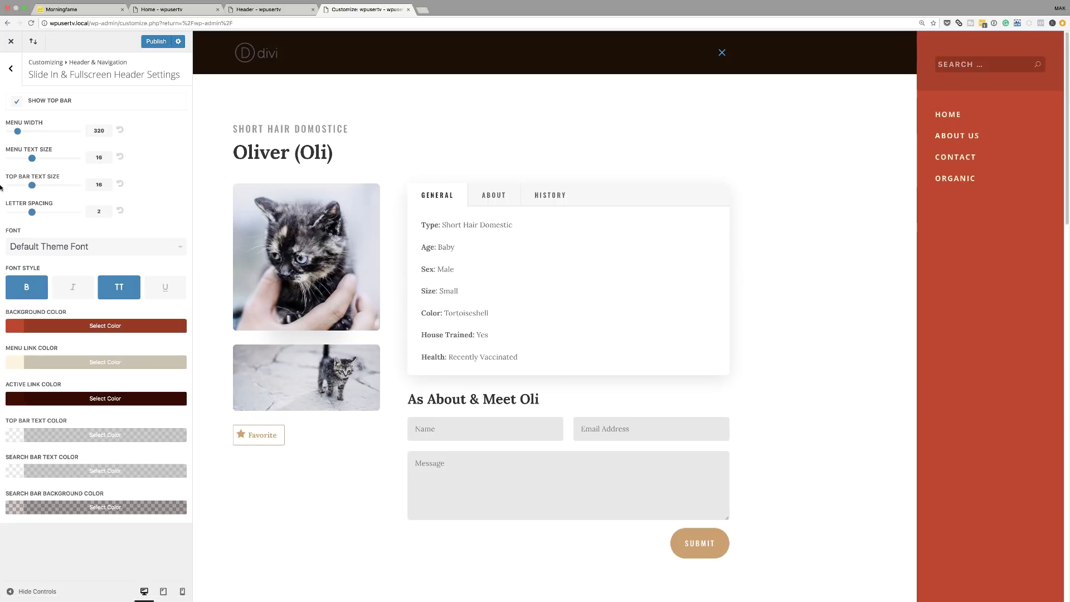
# Browse the fonts available for the slide-in menu, then return to the Header & Navigation settings without choosing one
pyautogui.click(104, 249)
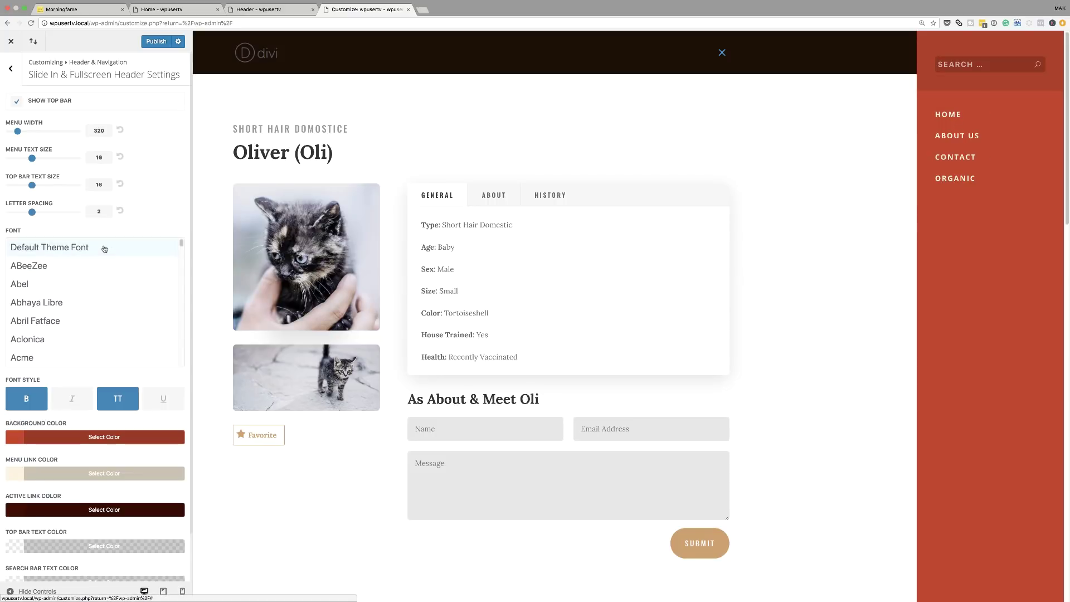
pyautogui.scroll(-10, 93, 282)
pyautogui.scroll(-10, 93, 282)
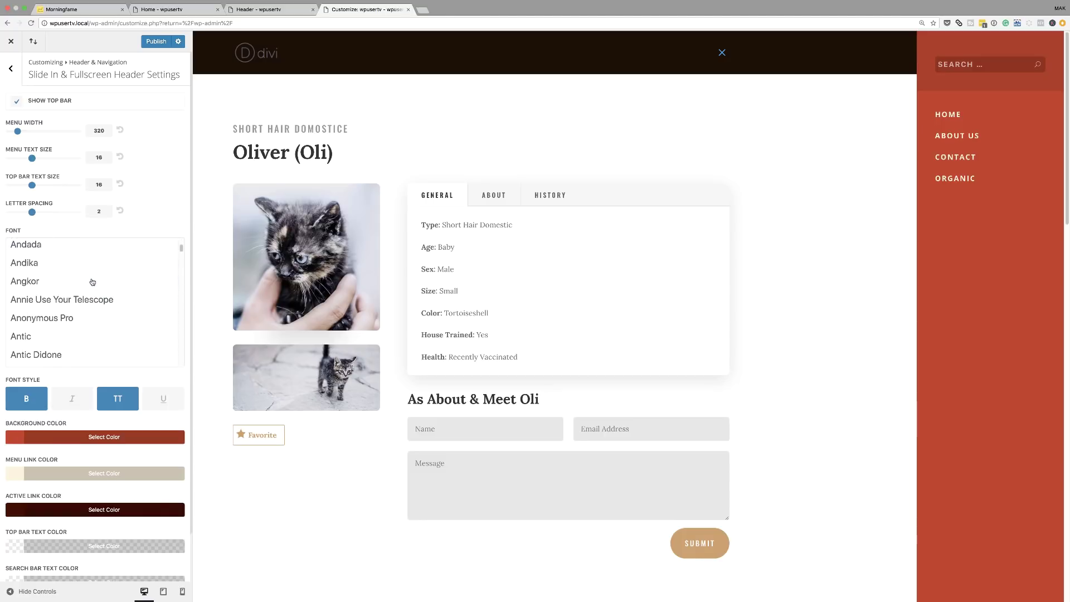
pyautogui.scroll(-10, 93, 282)
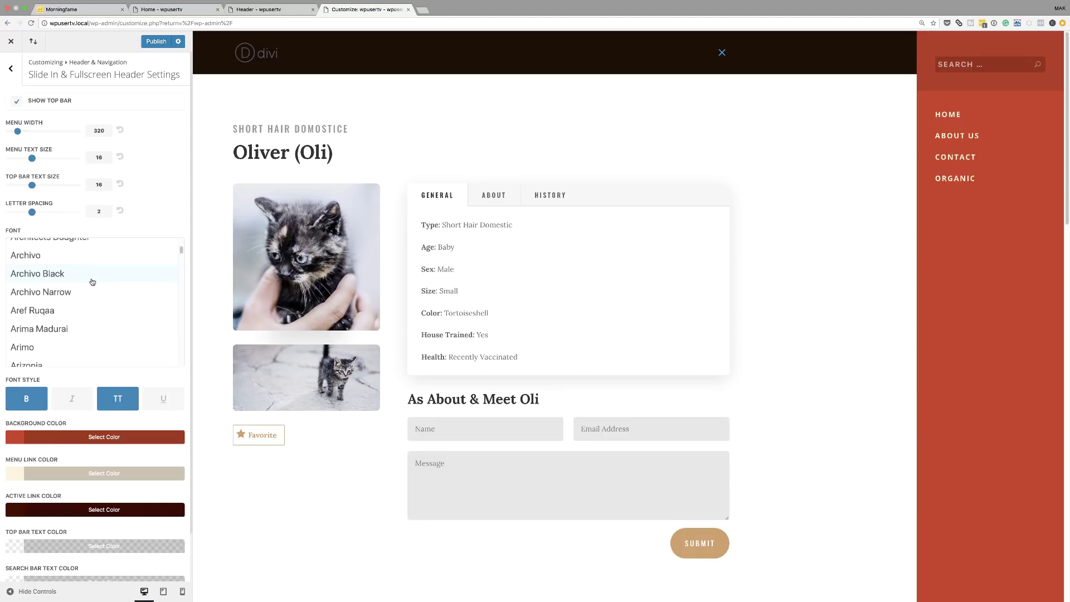
pyautogui.scroll(-3, 92, 281)
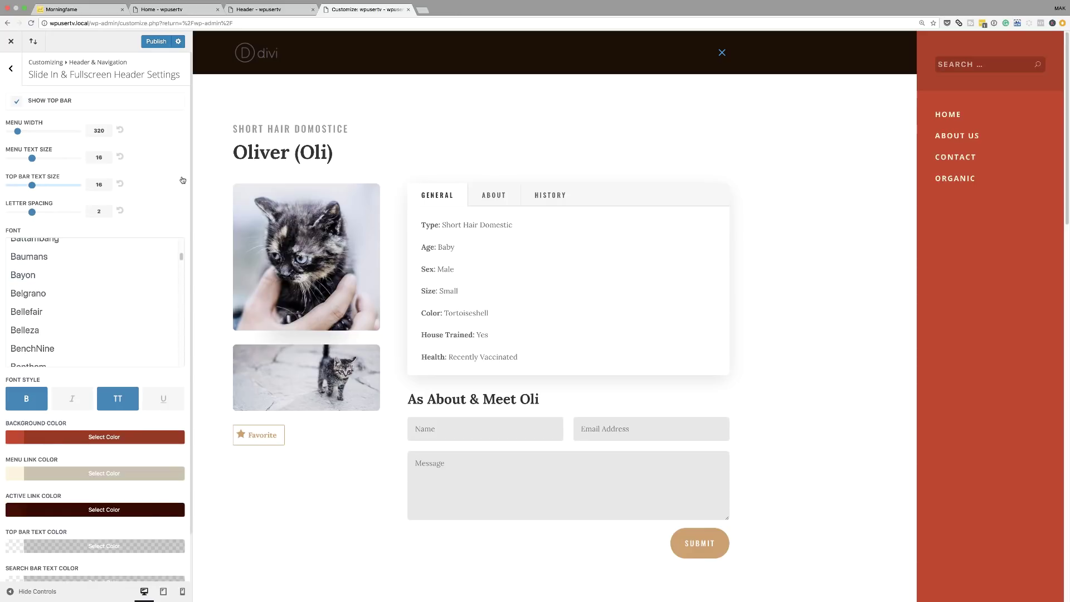
pyautogui.scroll(-2, 150, 388)
pyautogui.scroll(2, 151, 387)
pyautogui.click(12, 73)
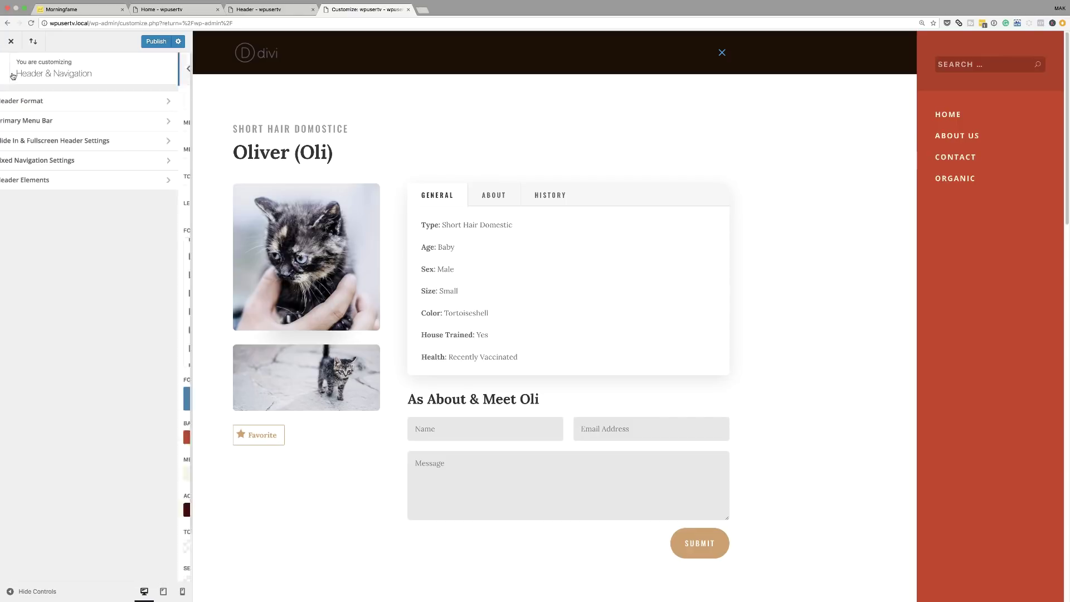
# In the Header Elements settings, try the header with the search icon hidden, restore it, and enable the social icons
pyautogui.click(54, 181)
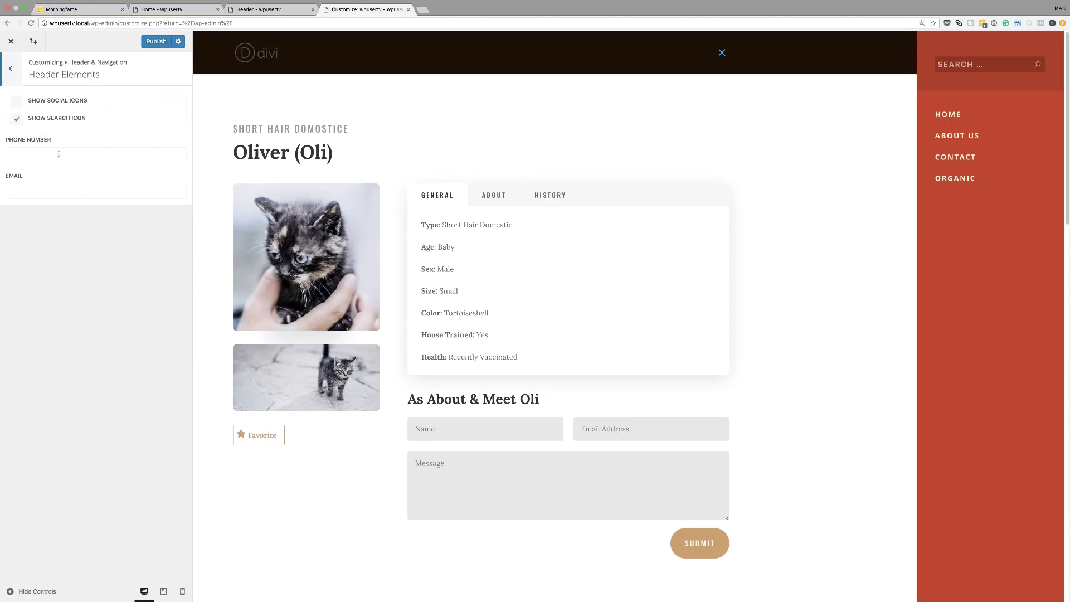
pyautogui.click(17, 120)
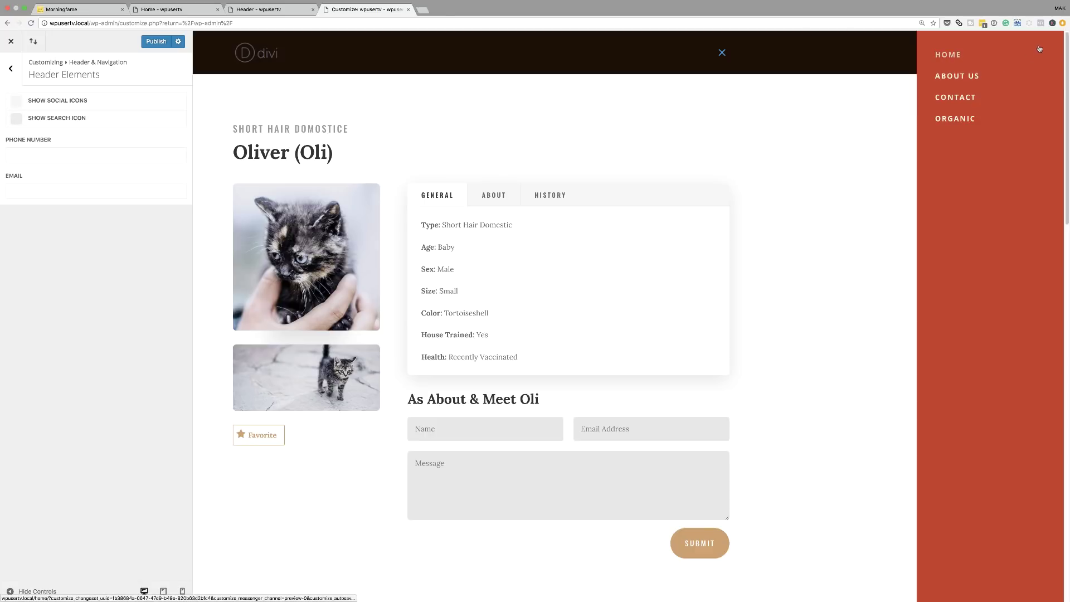
pyautogui.click(17, 120)
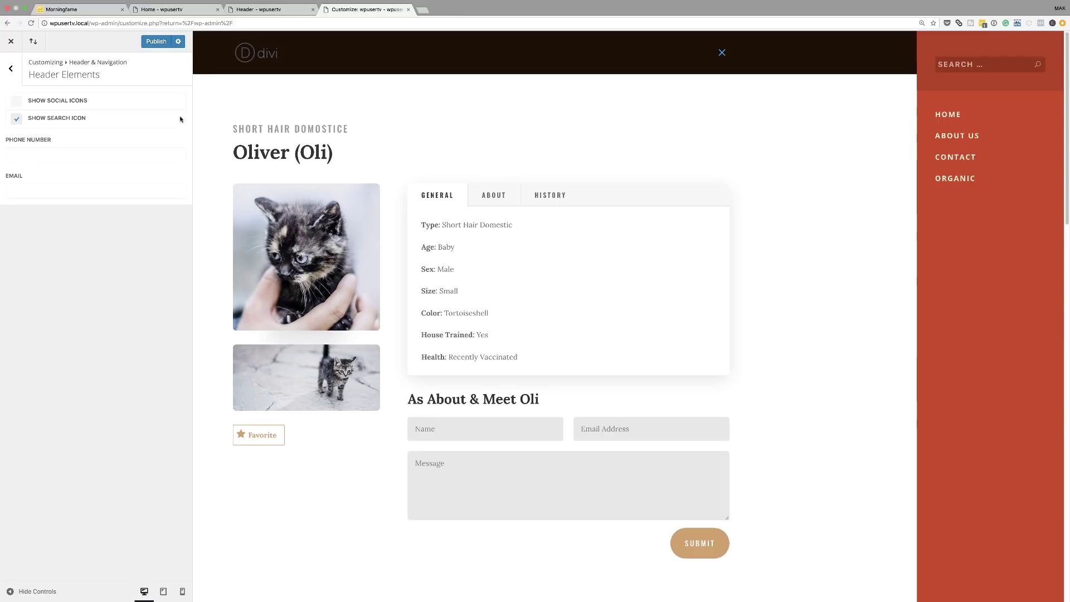
pyautogui.click(17, 103)
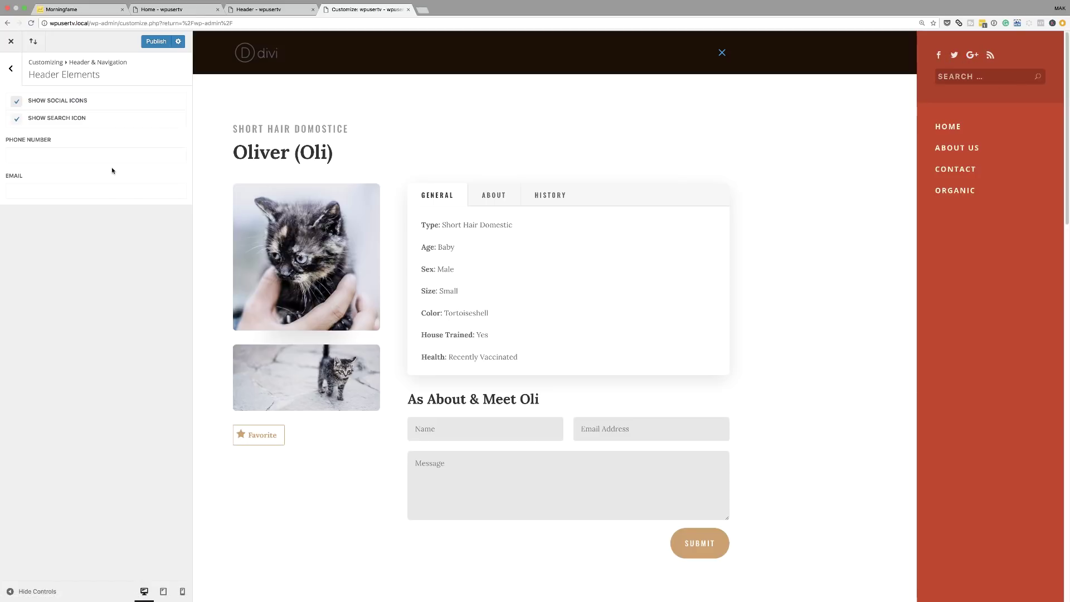
pyautogui.click(16, 192)
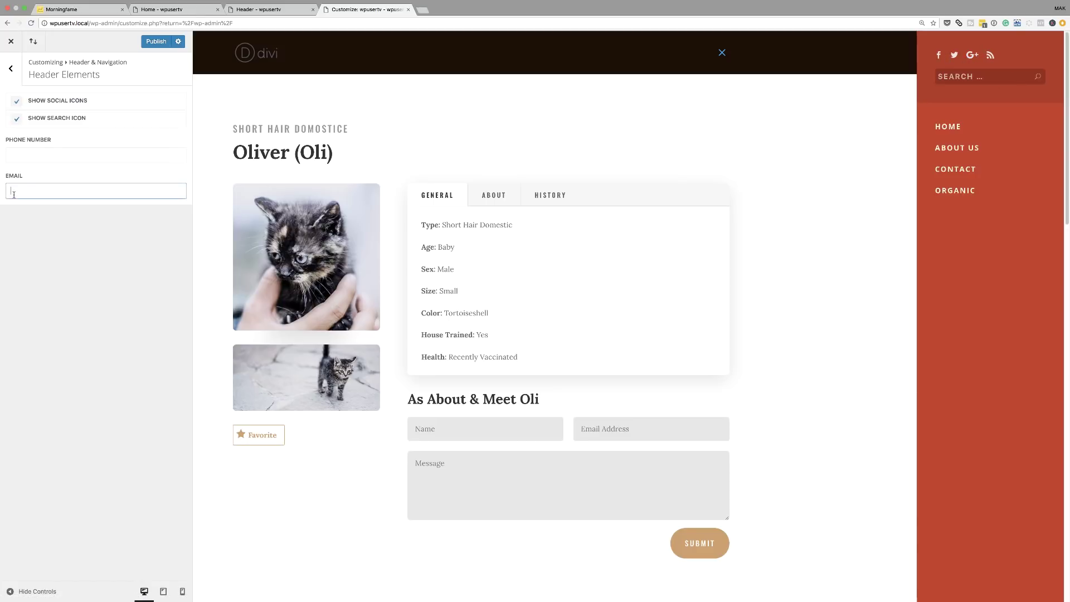
pyautogui.click(23, 155)
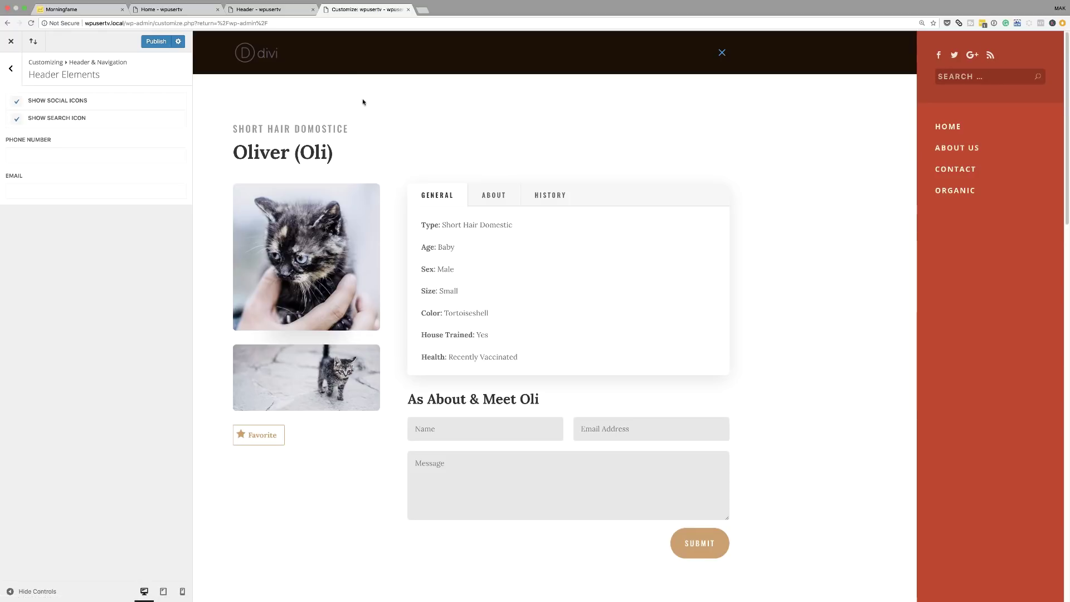
# Publish the customizer changes and reopen the slide-in menu in the preview
pyautogui.click(156, 43)
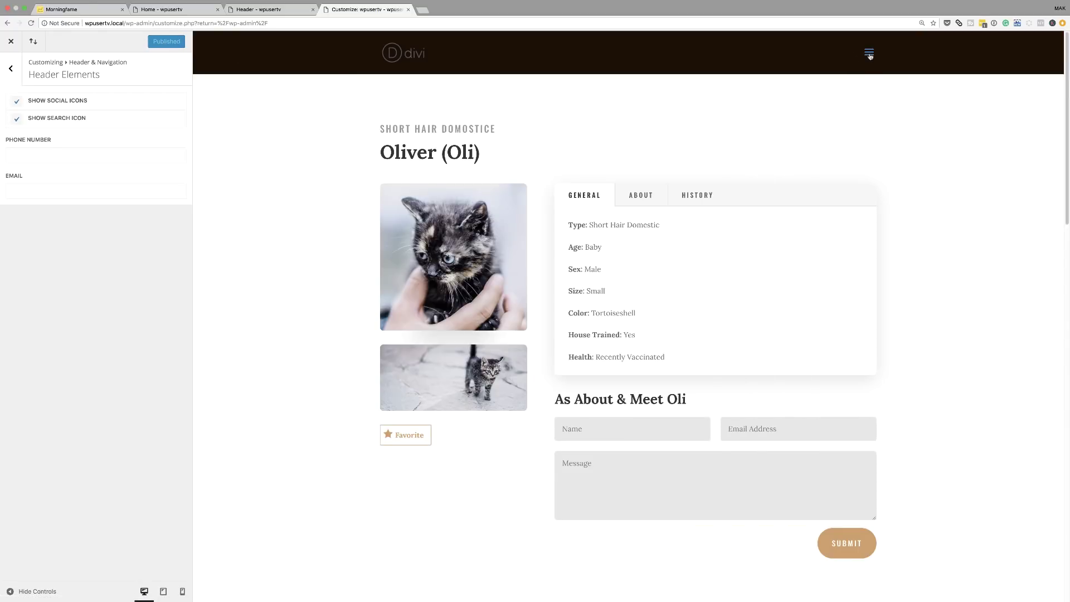
pyautogui.click(869, 55)
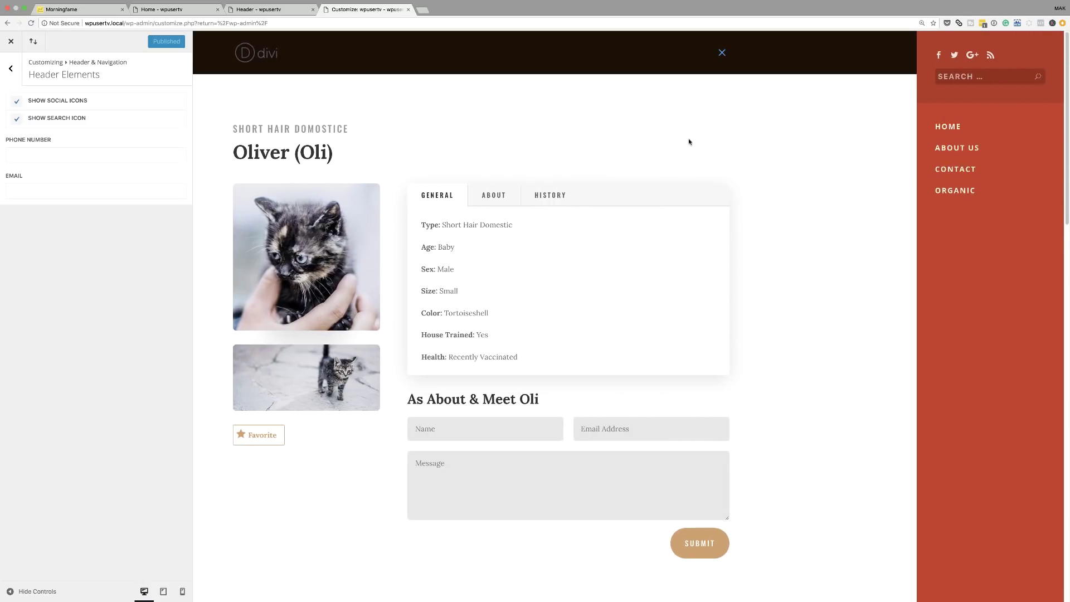
# Switch to the Header page, exit its Visual Builder, reload the page and check how the published header behaves while scrolling
pyautogui.click(282, 12)
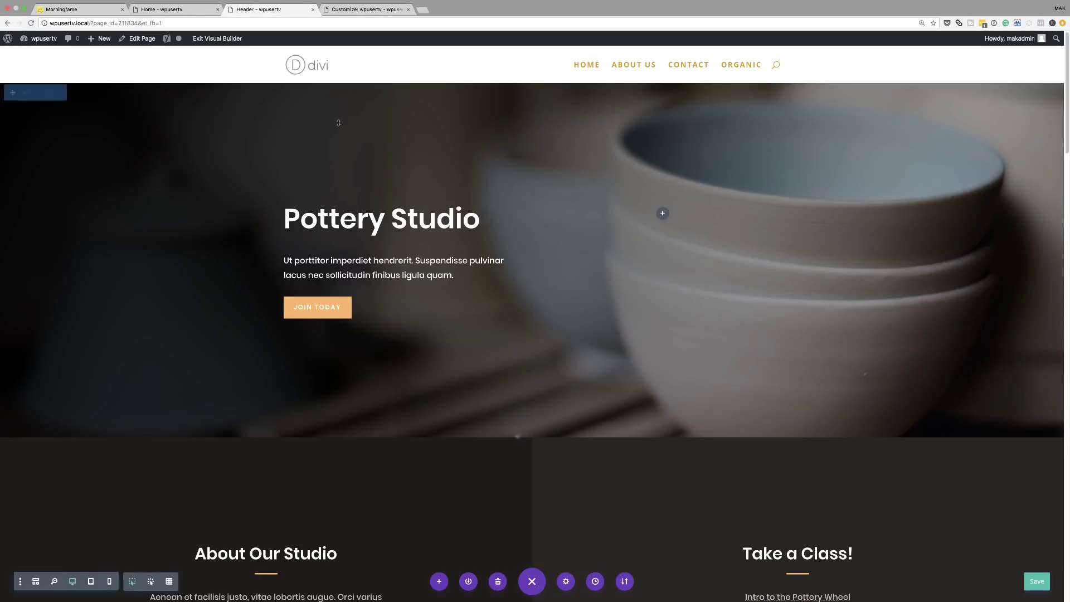
pyautogui.click(225, 39)
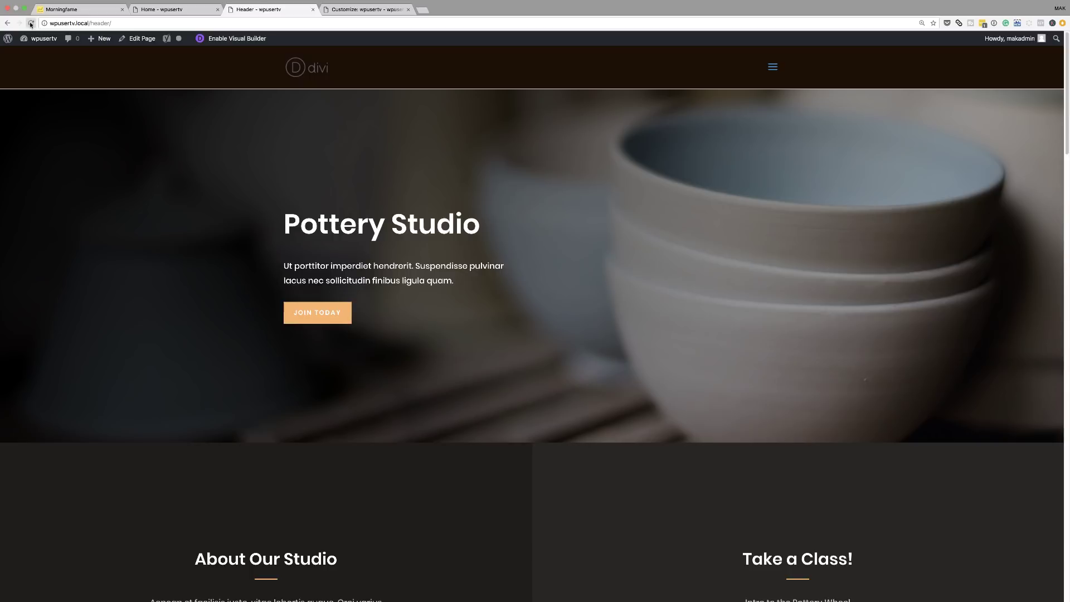
pyautogui.click(30, 23)
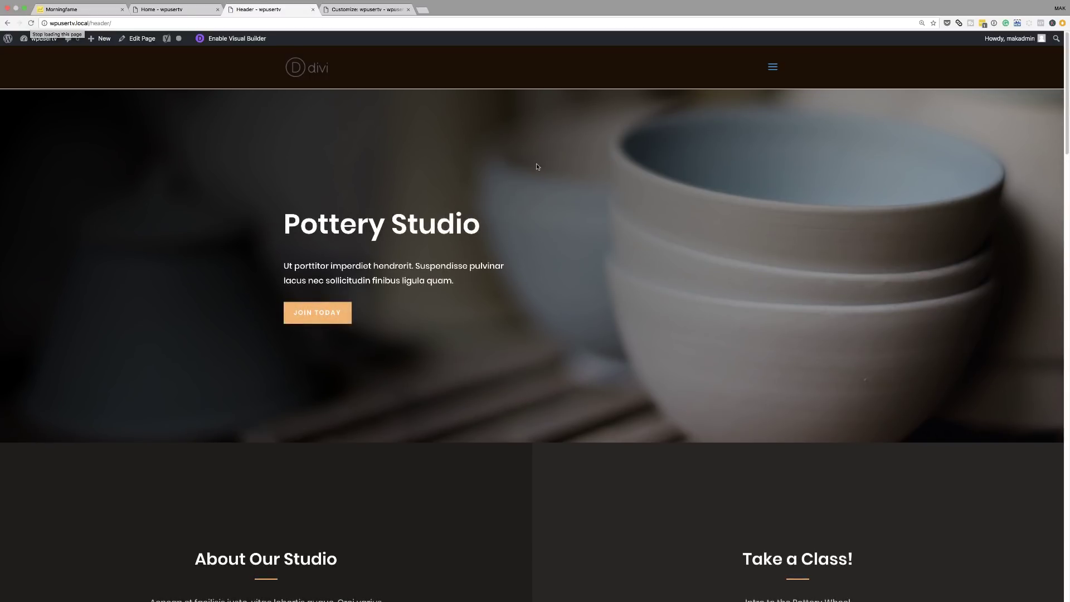
pyautogui.scroll(-8, 701, 225)
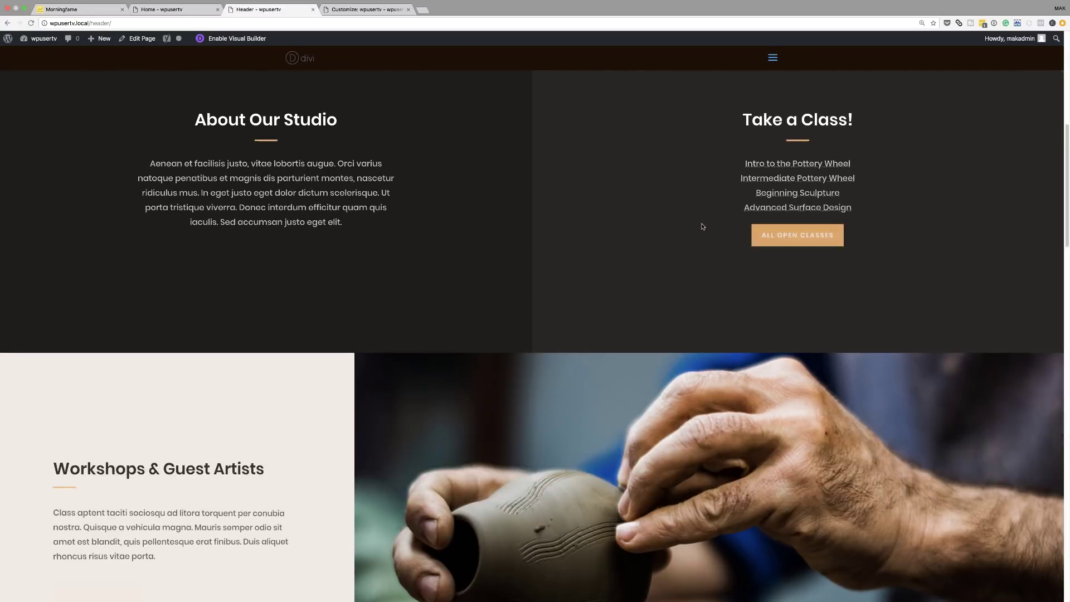
pyautogui.scroll(8, 700, 226)
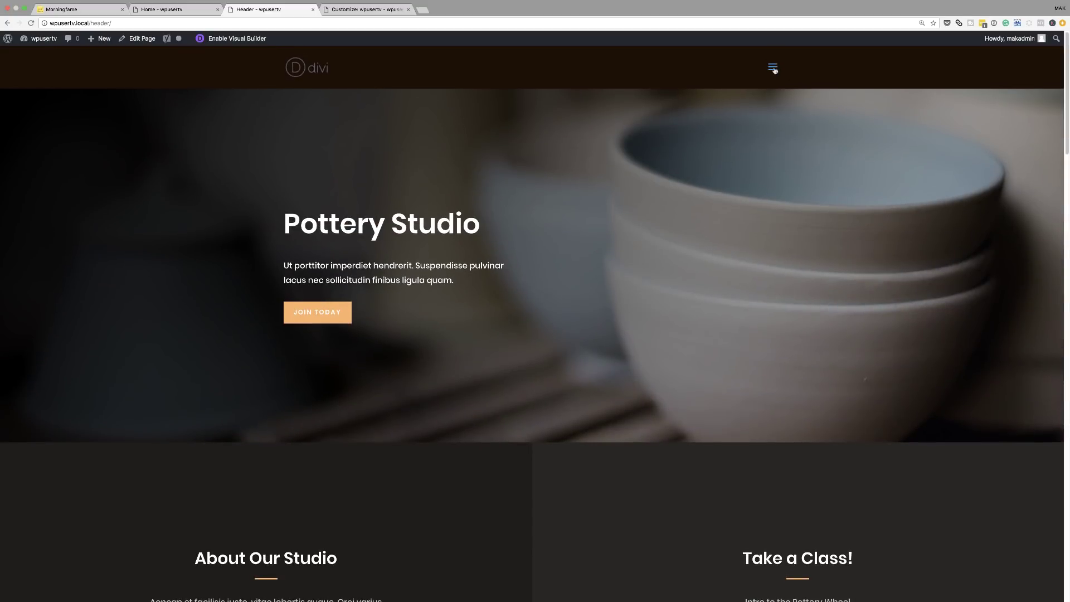
# Open the slide-in menu on the live Header page to check it, and close it again
pyautogui.click(772, 68)
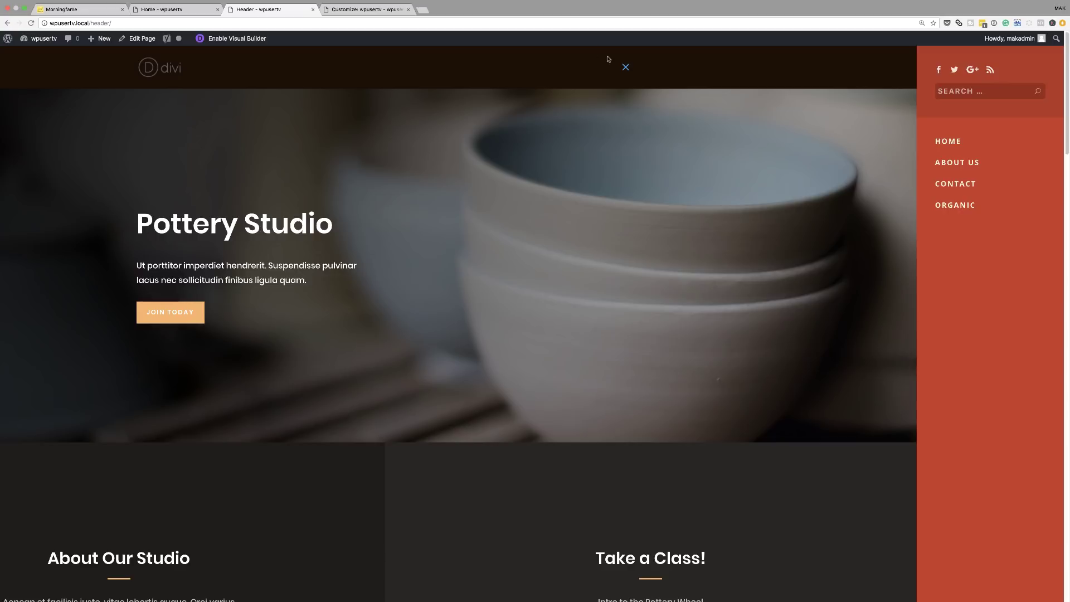
pyautogui.click(626, 68)
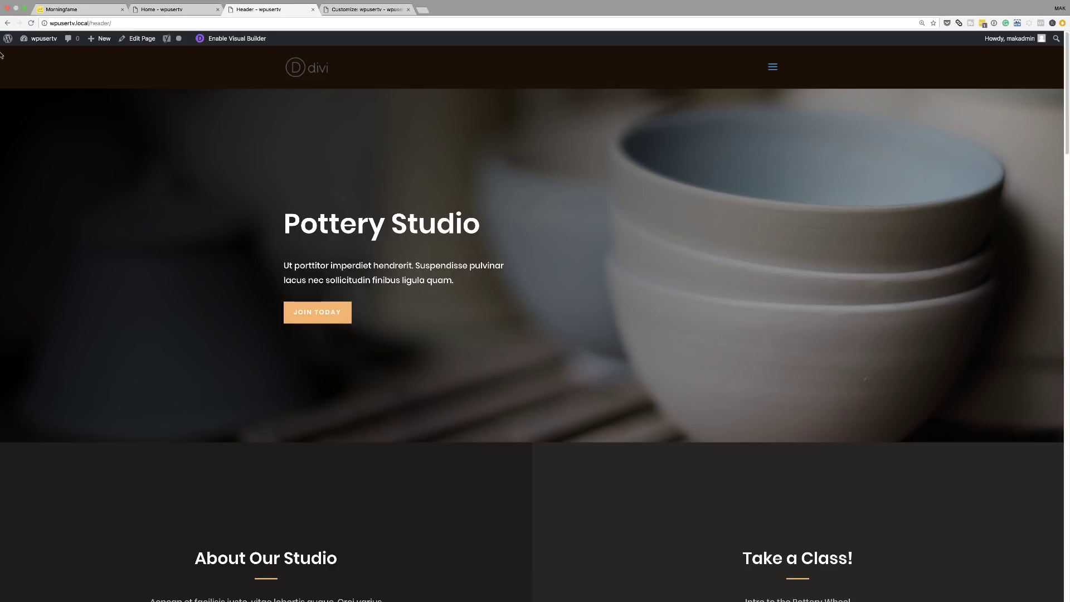
# In the WordPress Reading settings, set the static homepage to the Header page and save the changes
pyautogui.moveTo(39, 38)
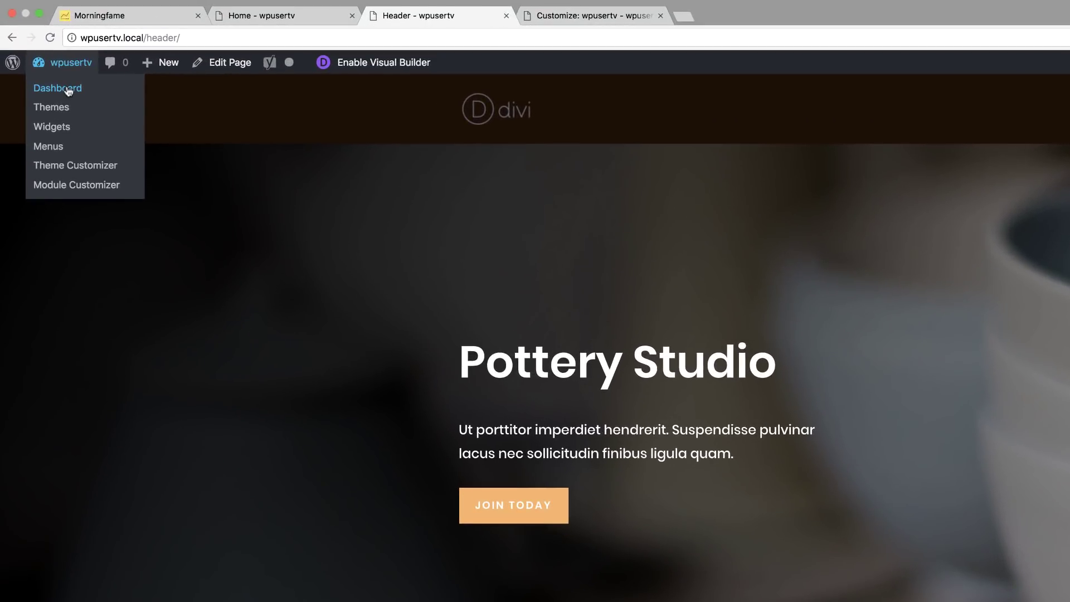
pyautogui.click(68, 91)
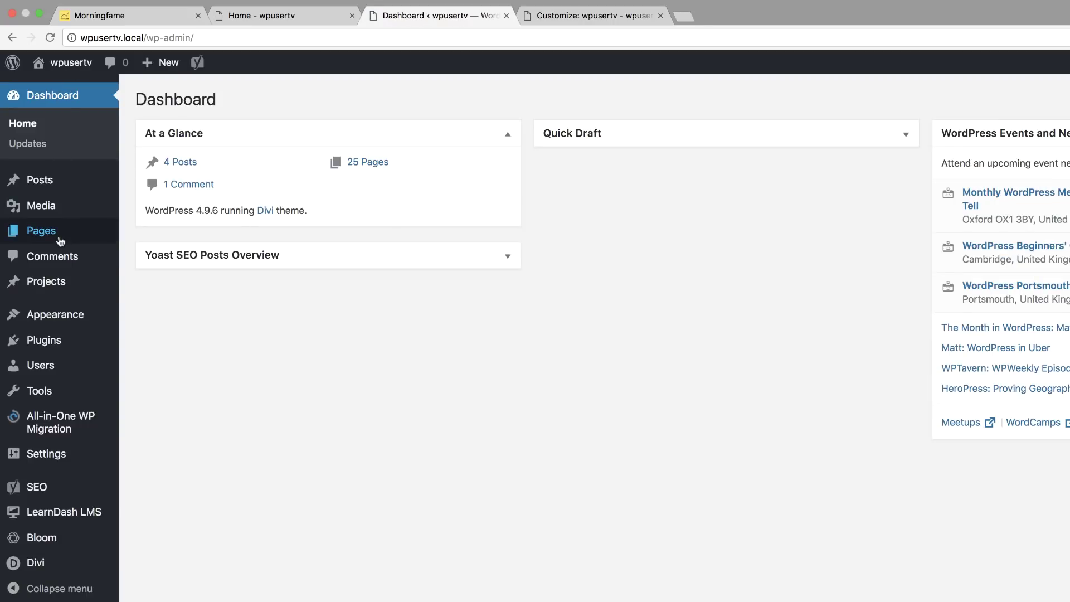
pyautogui.moveTo(60, 238)
pyautogui.moveTo(68, 490)
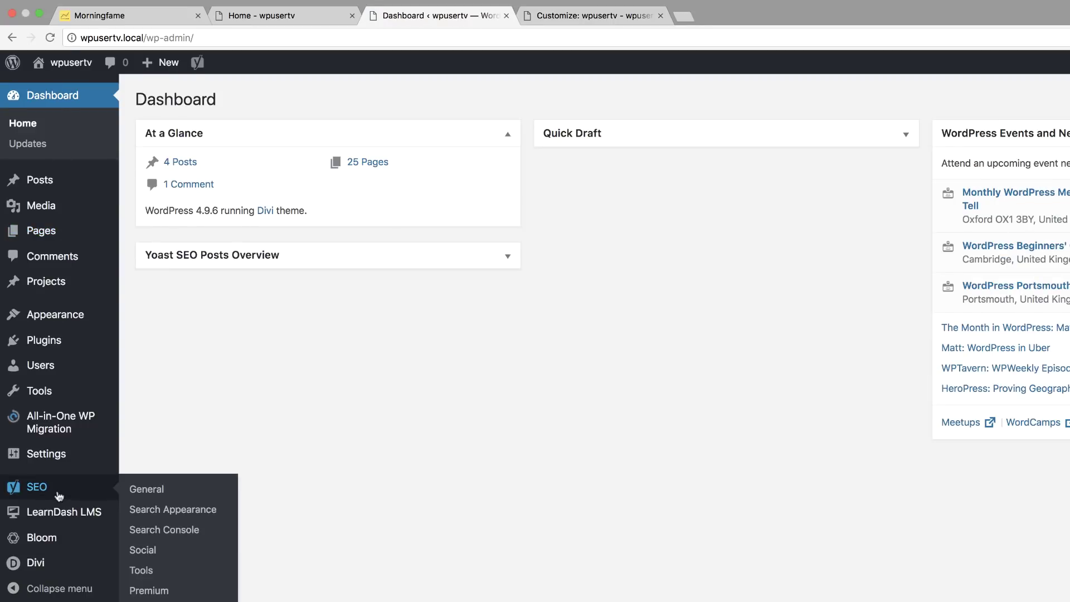
pyautogui.moveTo(65, 324)
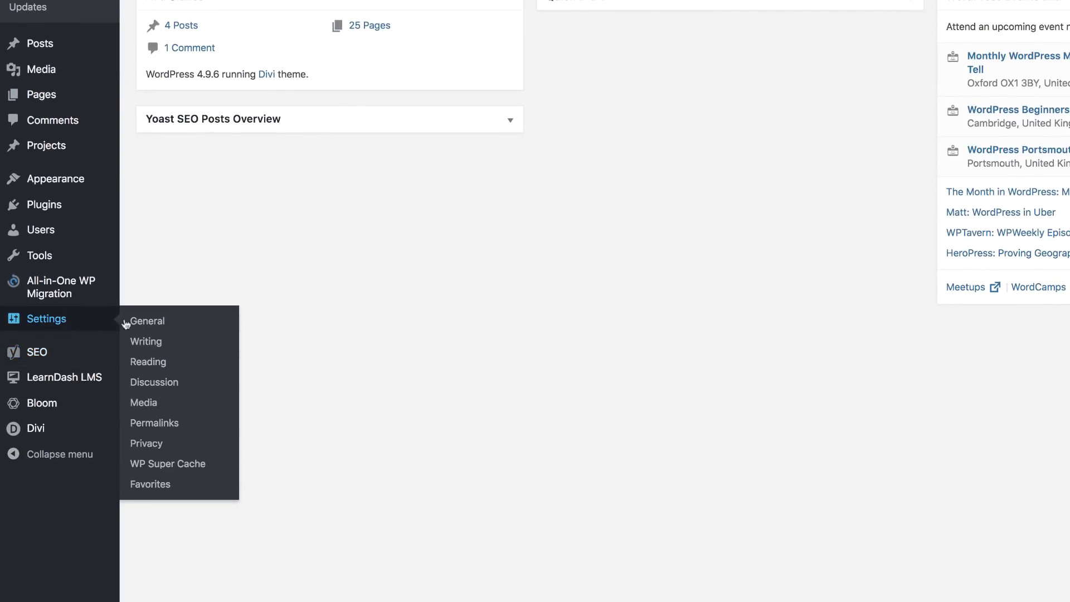
pyautogui.click(155, 363)
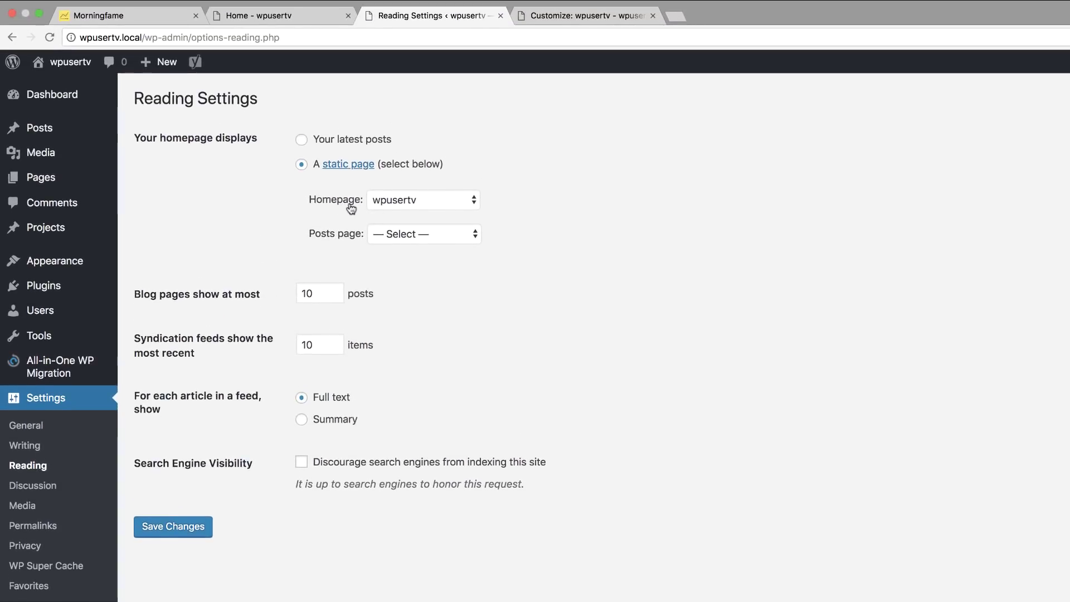
pyautogui.click(409, 206)
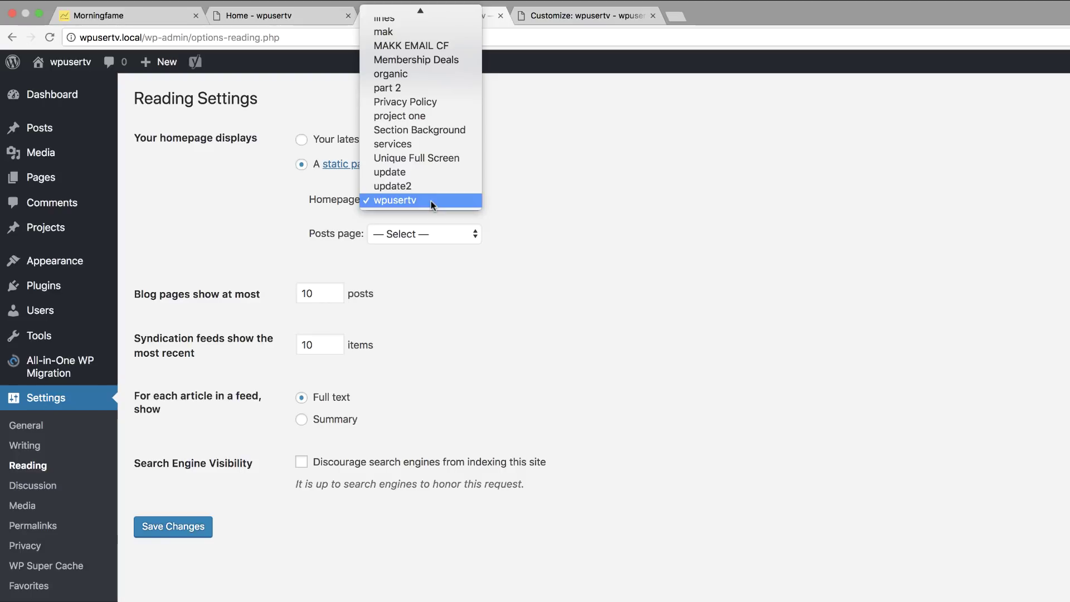
pyautogui.scroll(3, 439, 188)
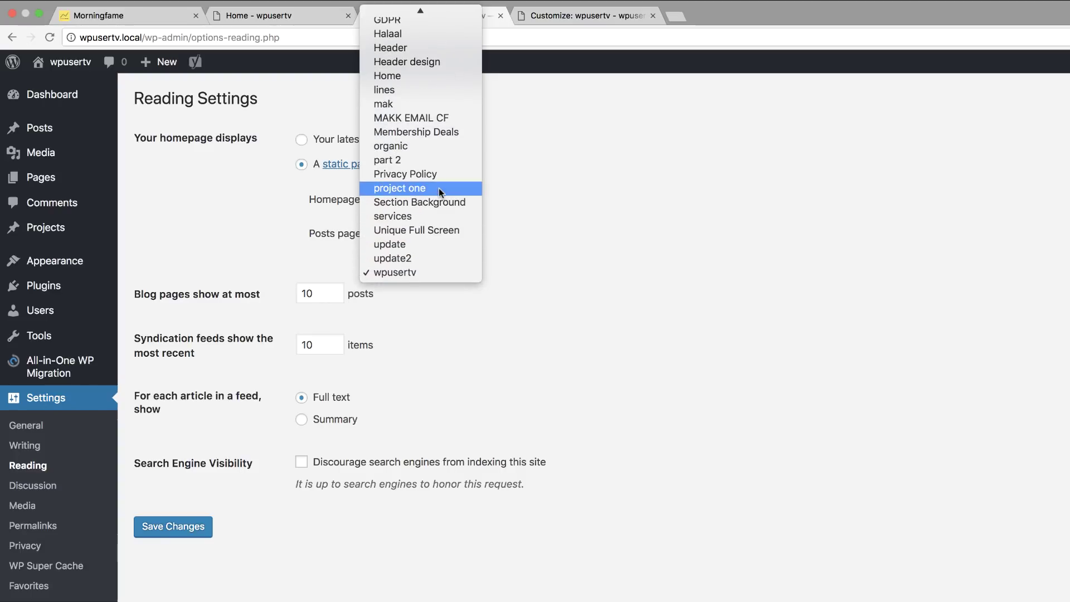
pyautogui.click(433, 47)
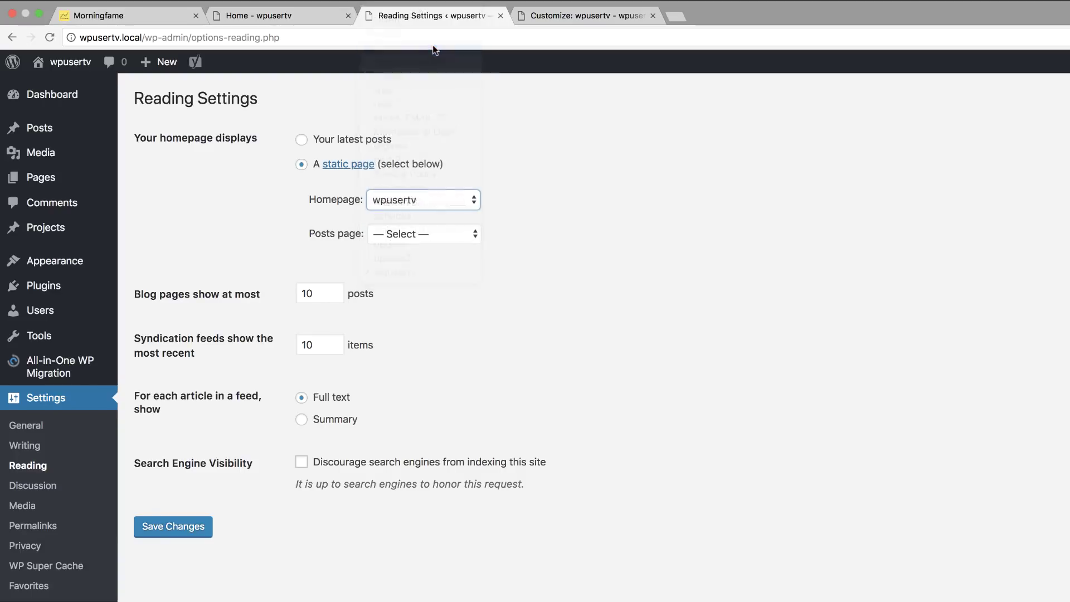
pyautogui.click(173, 526)
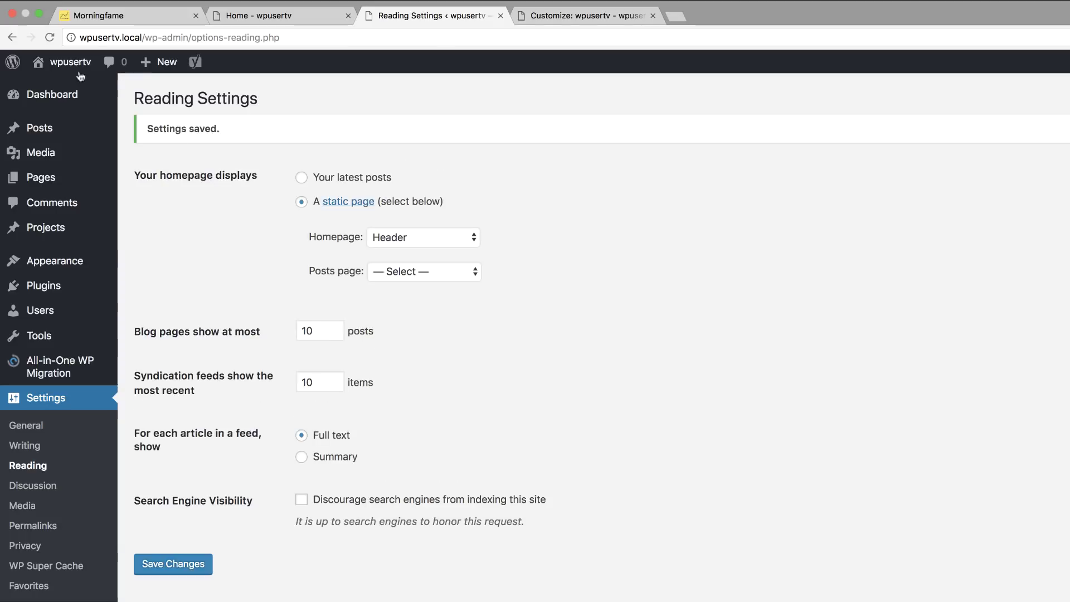
# Visit the live site's homepage, check how the header behaves while scrolling, and open the slide-in menu
pyautogui.moveTo(66, 62)
pyautogui.click(55, 88)
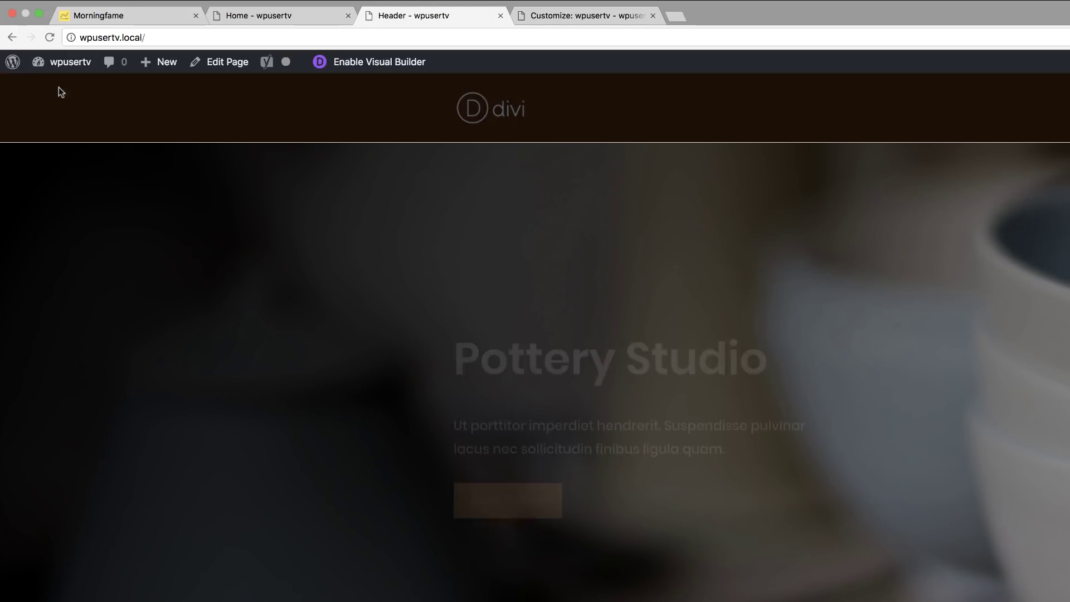
pyautogui.scroll(-10, 512, 482)
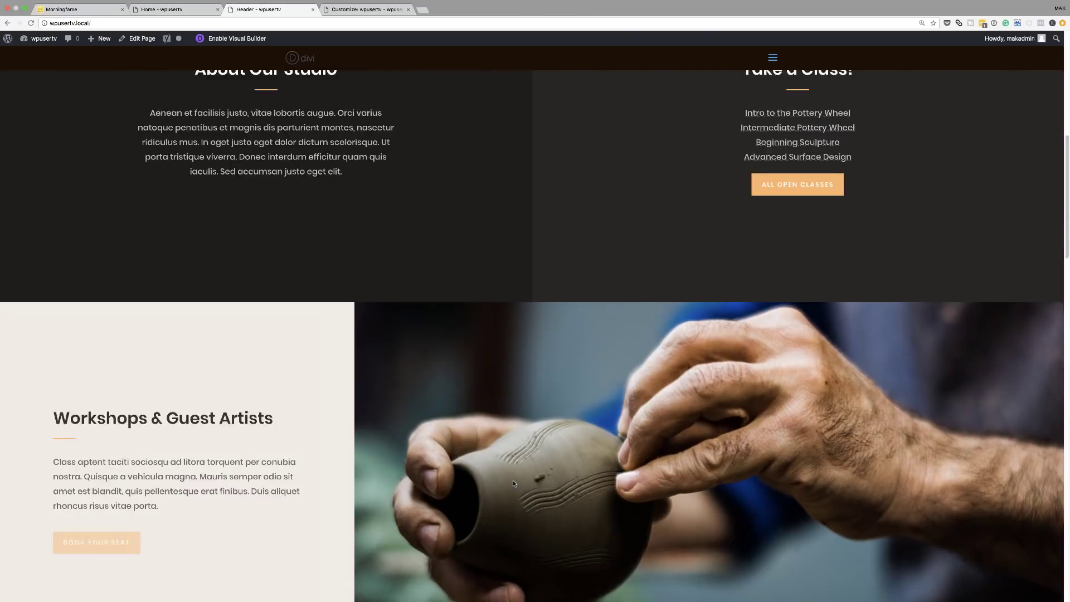
pyautogui.scroll(10, 512, 483)
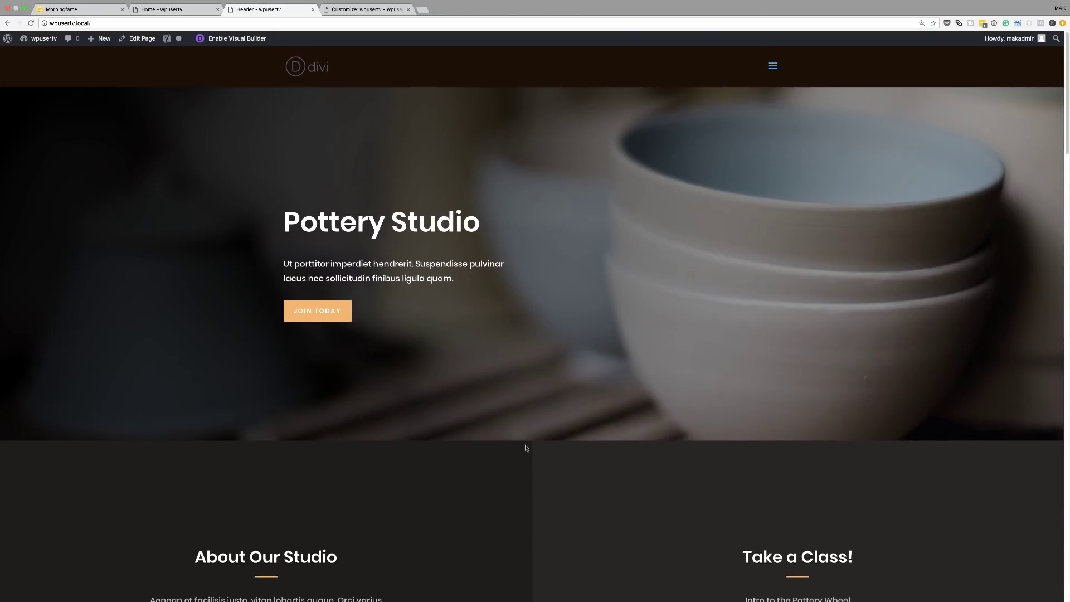
pyautogui.click(772, 68)
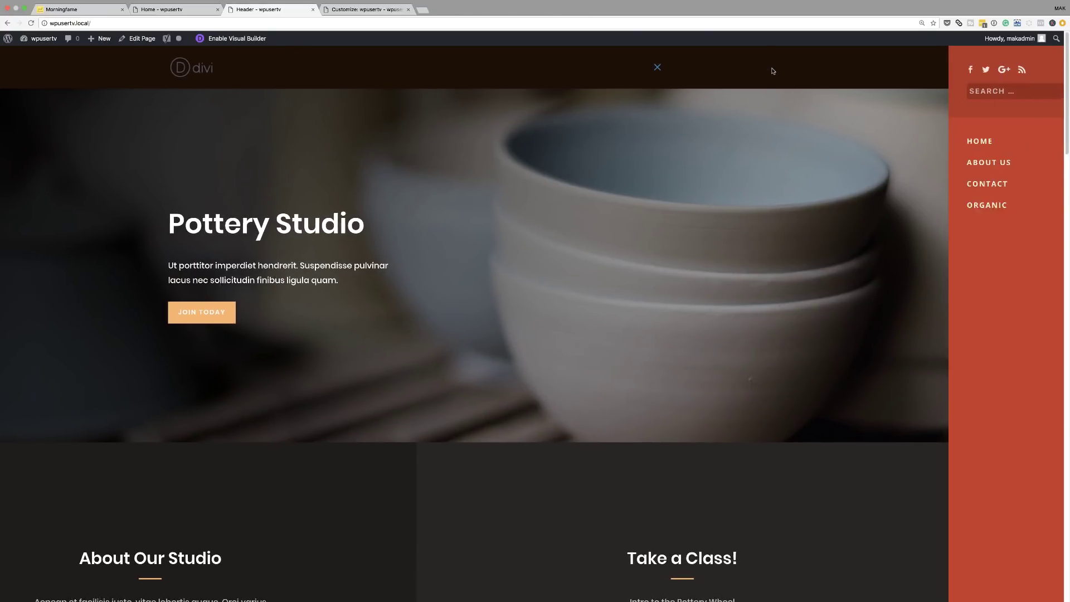